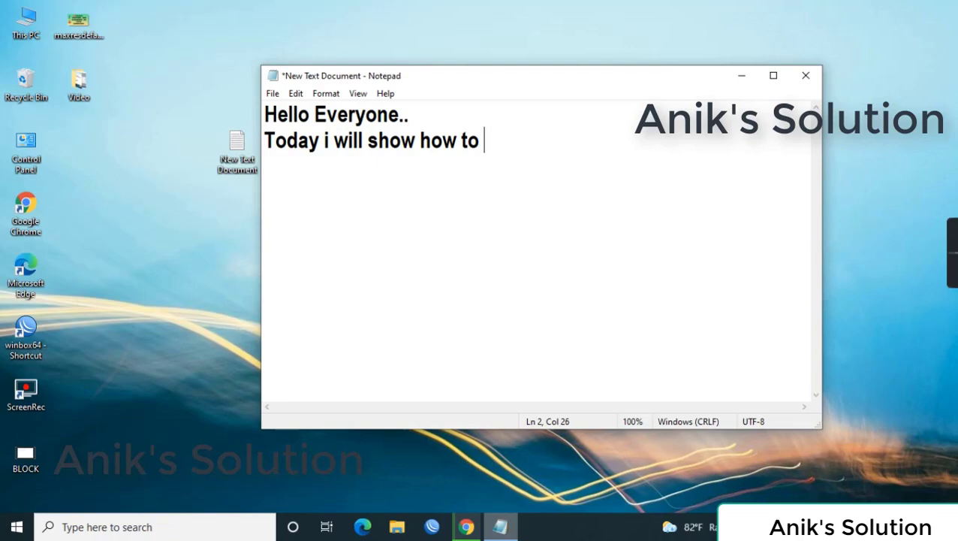
# - Complete the second line of the note with "Backup & Restort in MikroTik router" and add "So let's do it..." after a blank line
pyautogui.write('Backup')
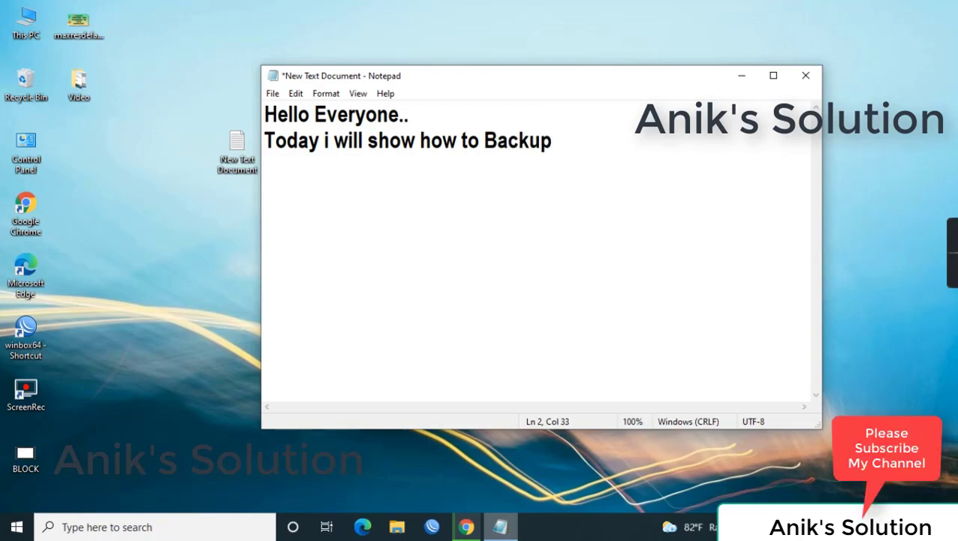
pyautogui.write(' & Rest')
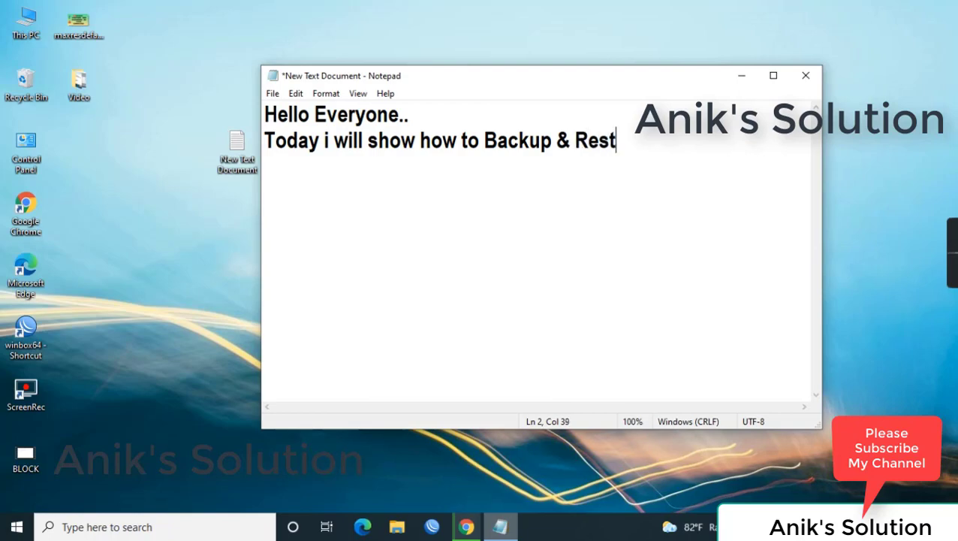
pyautogui.write('ort in')
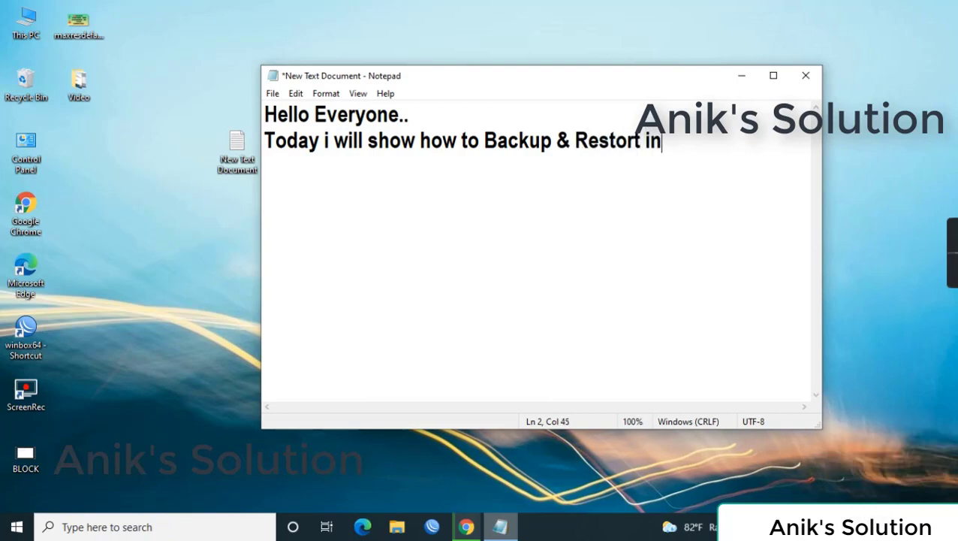
pyautogui.write(' MikroT')
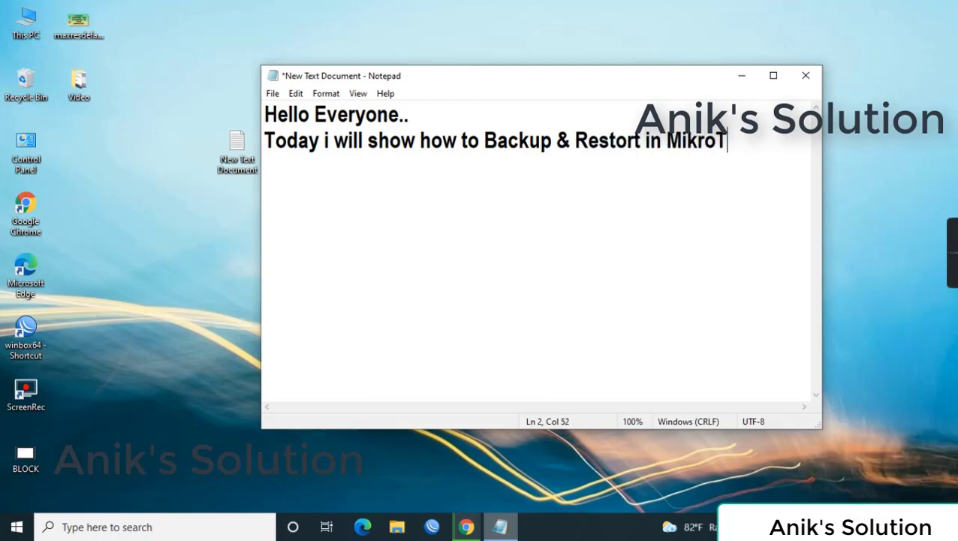
pyautogui.write('ik router  ')
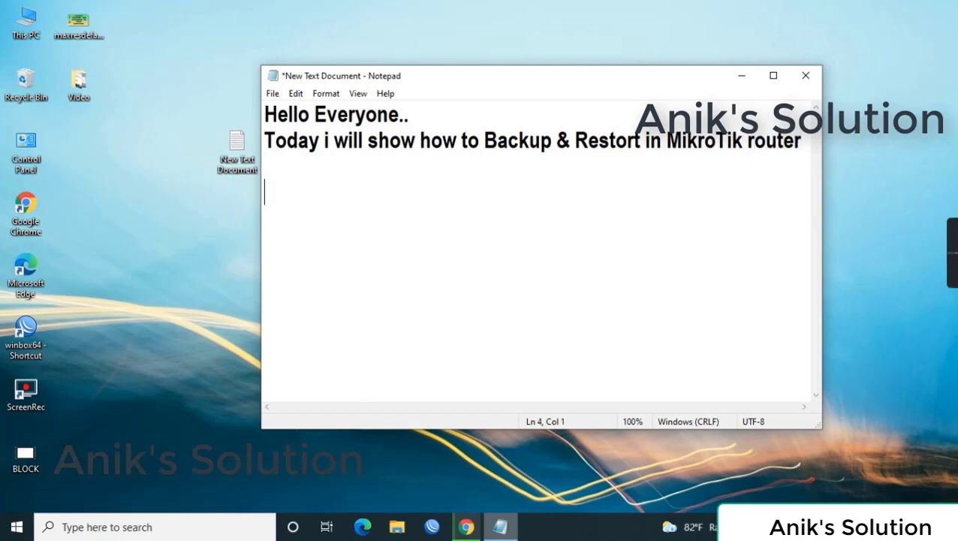
pyautogui.write('So let')
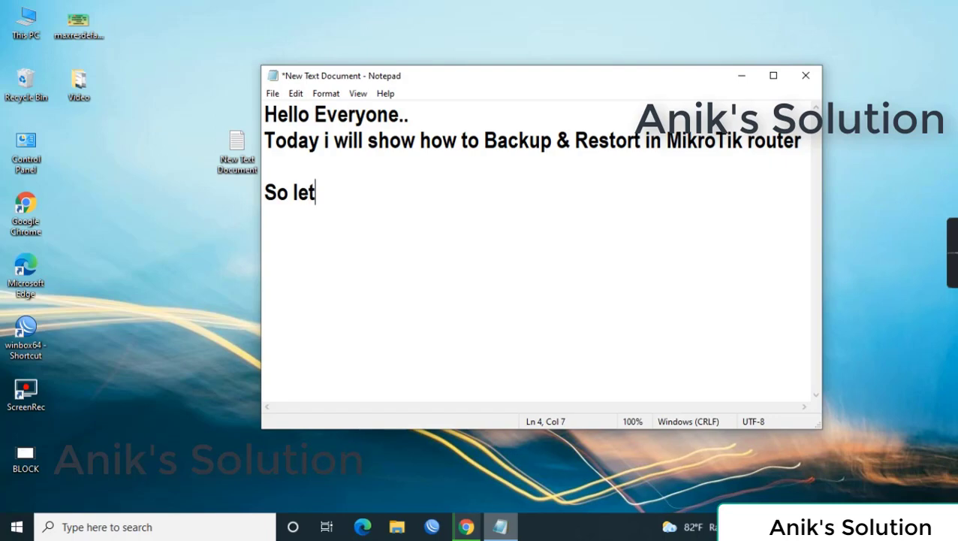
pyautogui.write("'s do it...")
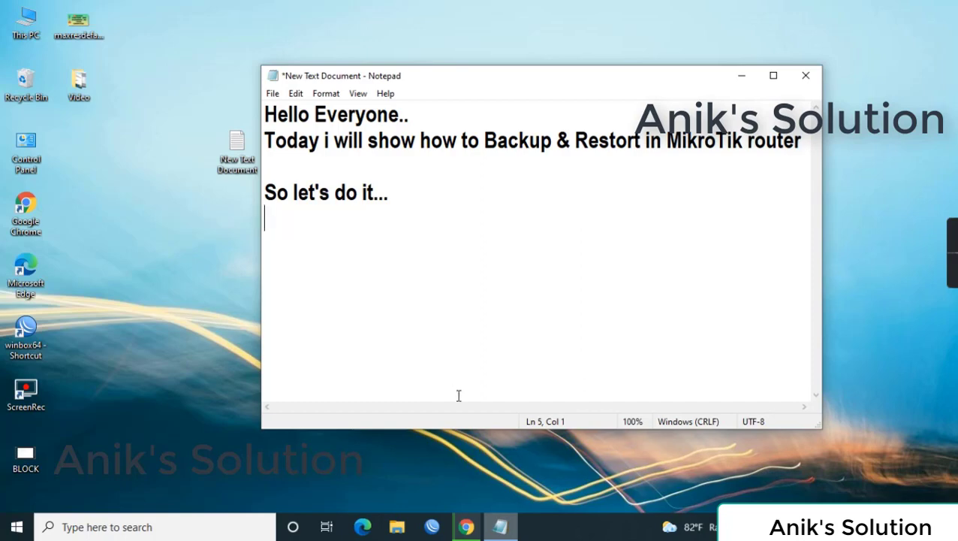
pyautogui.click(432, 526)
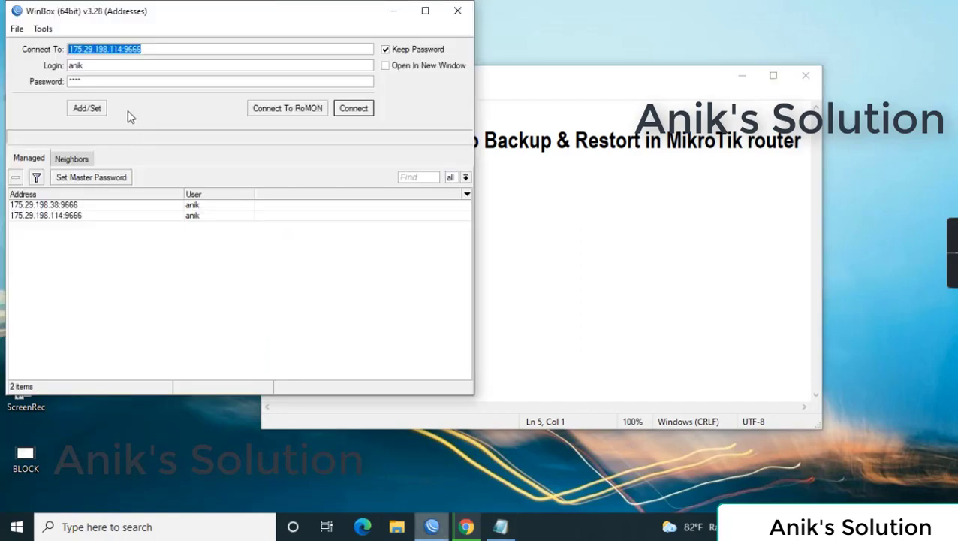
pyautogui.click(349, 109)
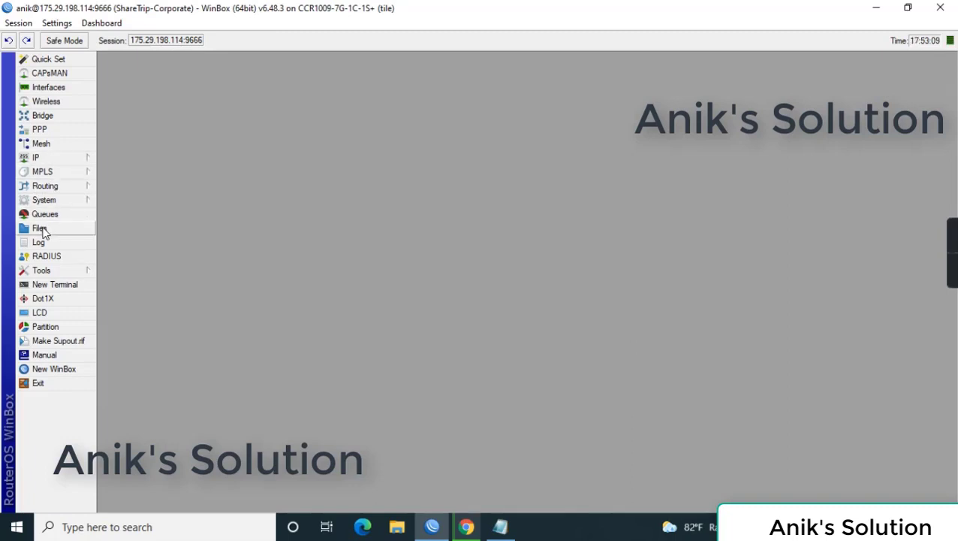
# - Add the line "My router is full configured...Now i am backup my router.." to the Notepad note, then minimize Notepad
pyautogui.click(499, 526)
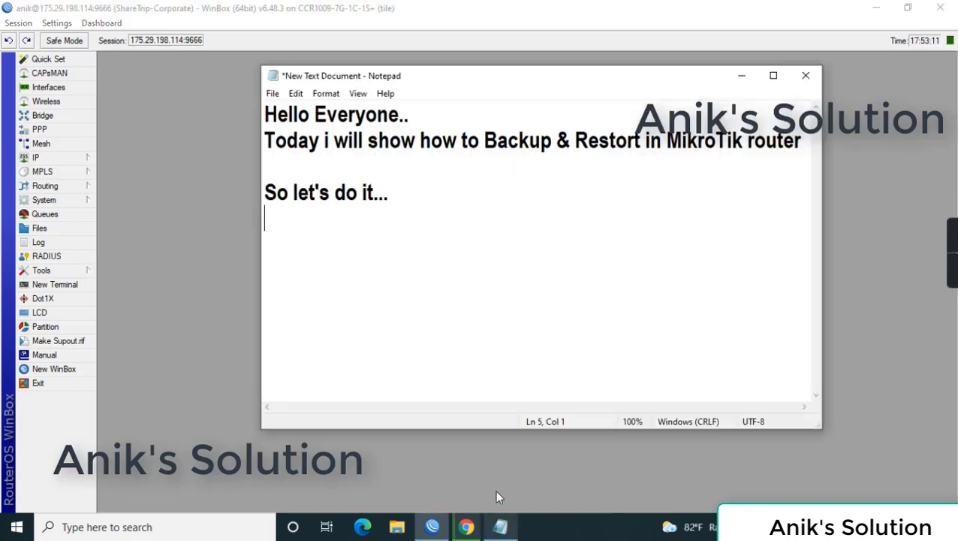
pyautogui.write('My router ')
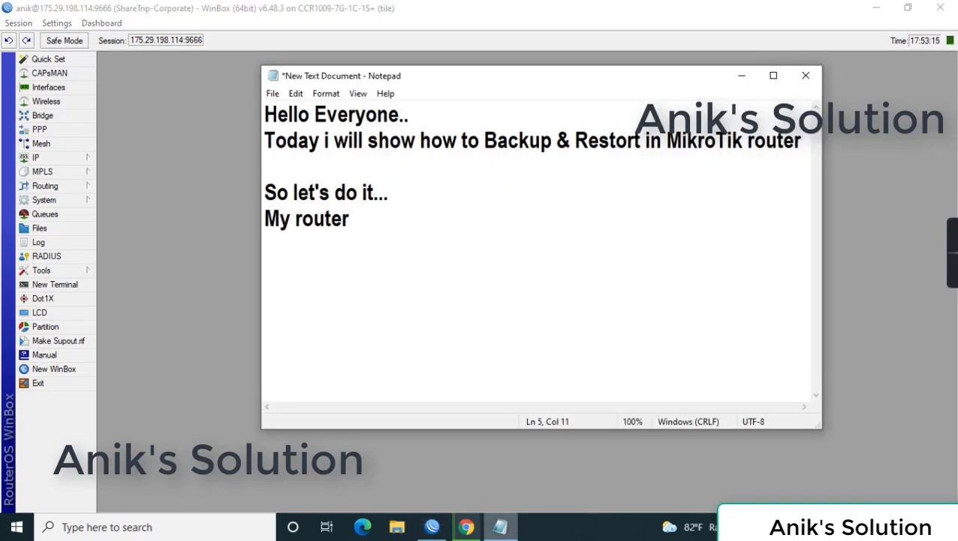
pyautogui.write('is full c')
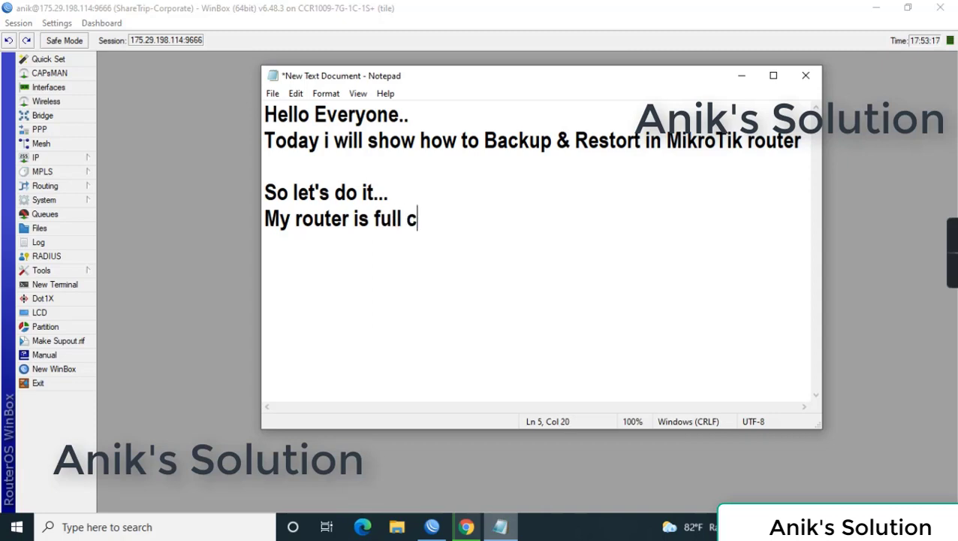
pyautogui.write('onfigure')
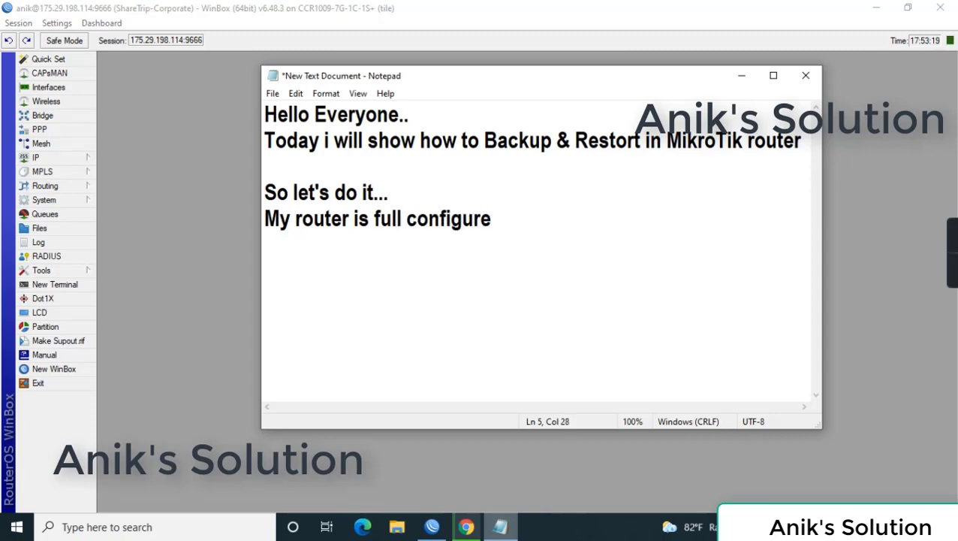
pyautogui.write('d...Now ')
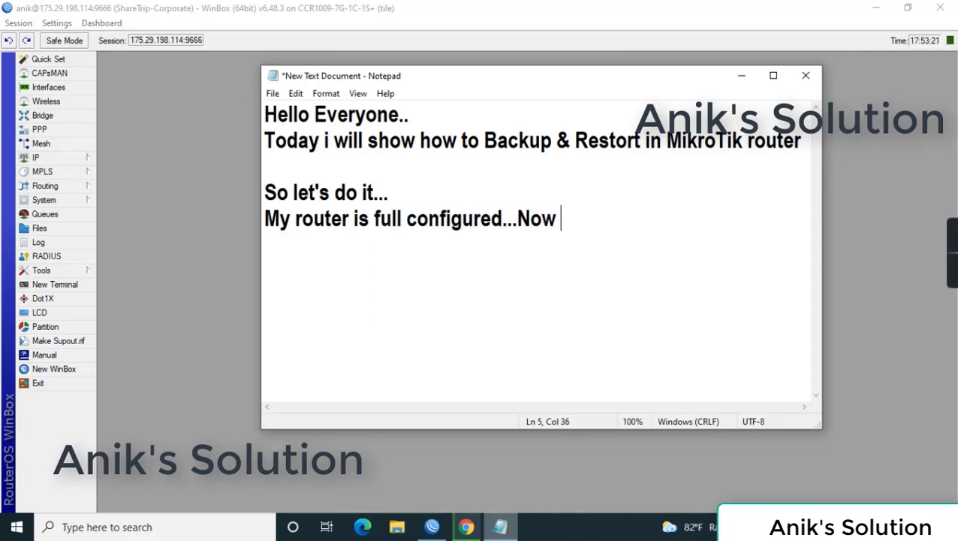
pyautogui.write('i am back')
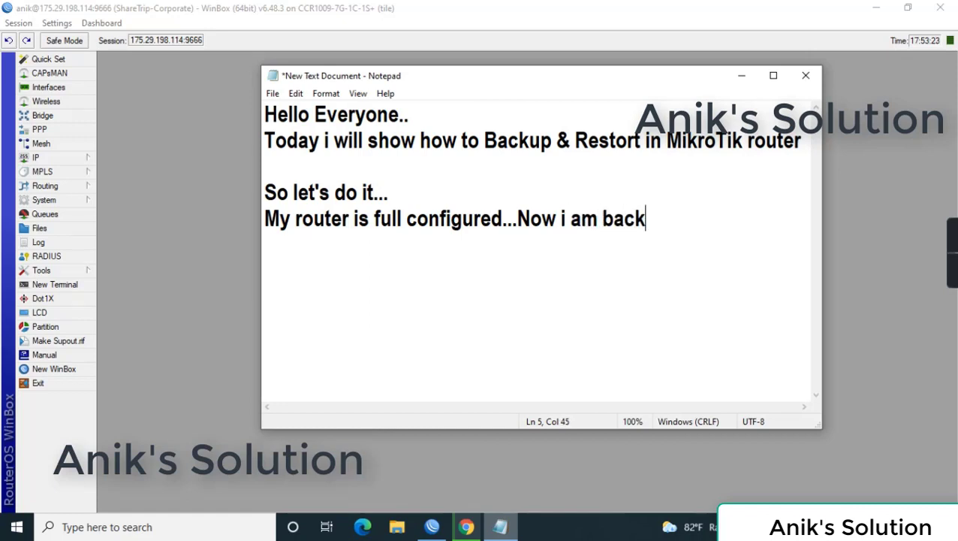
pyautogui.write('up my ro')
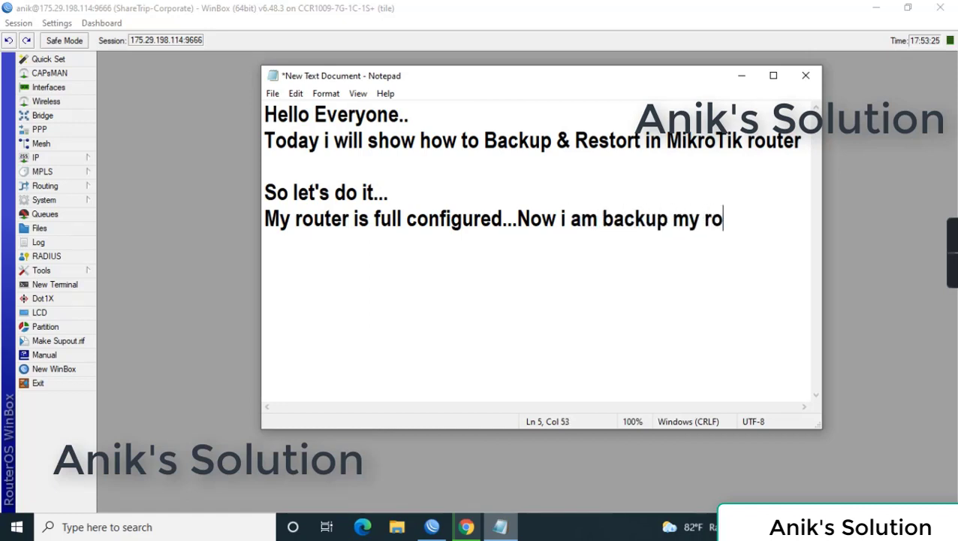
pyautogui.write('uter,')
pyautogui.press('BackSpace')
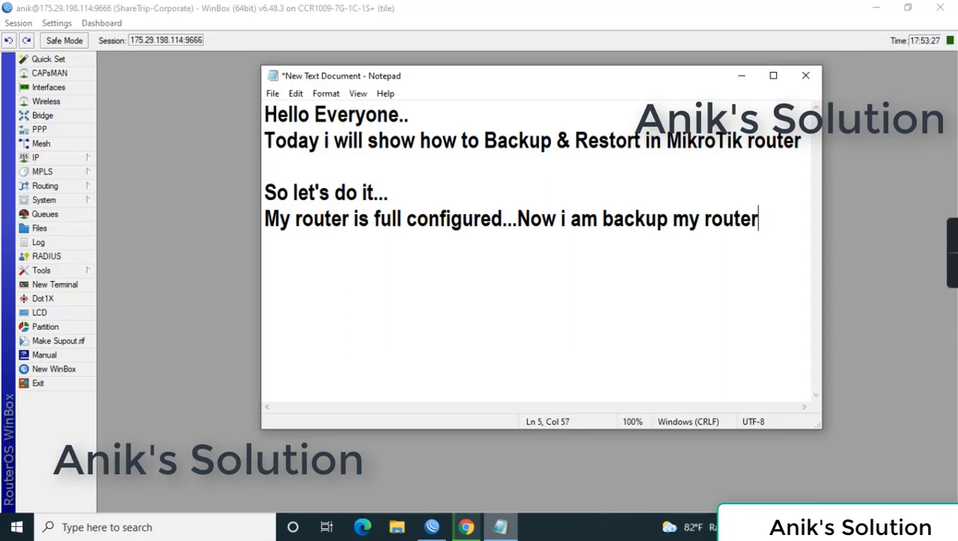
pyautogui.write('..')
pyautogui.press('Return')
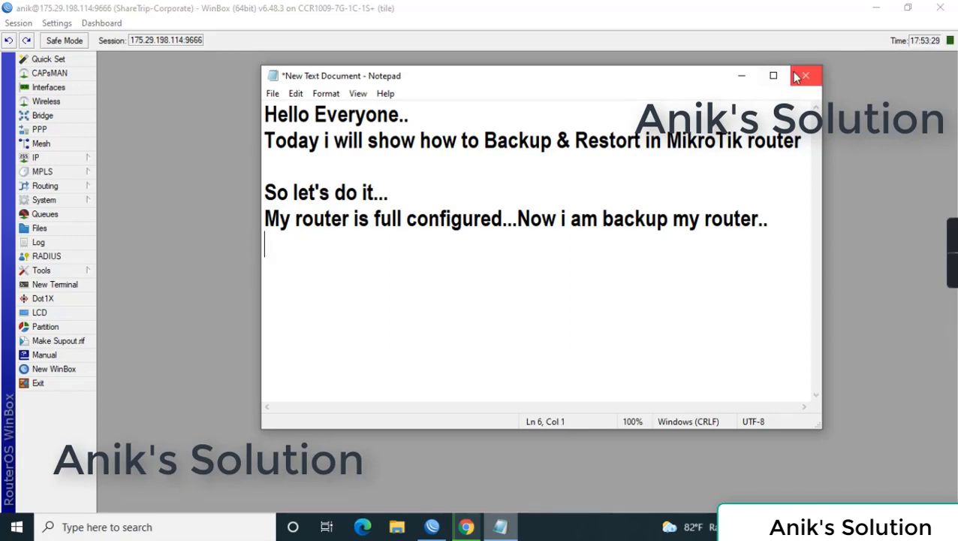
pyautogui.click(741, 75)
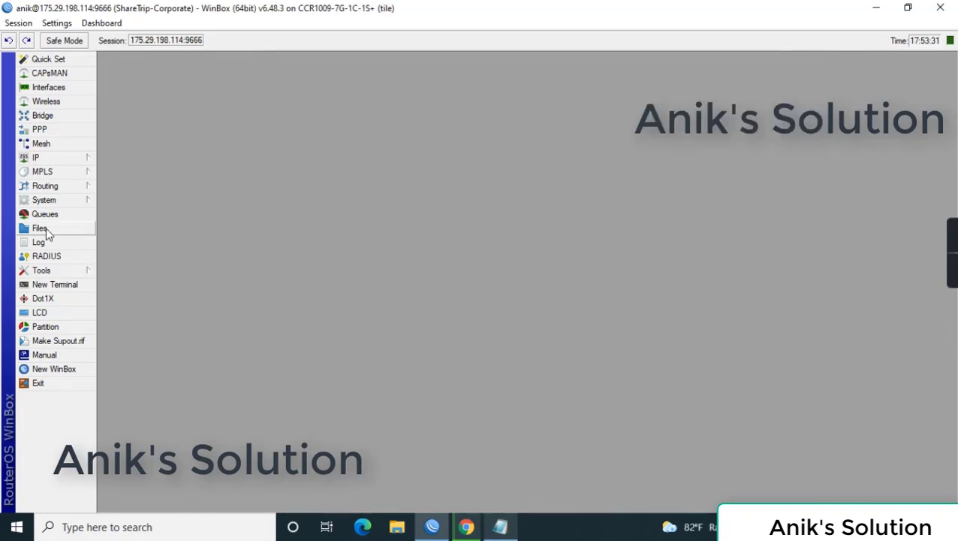
# - Delete the existing NewOfficeBackup.backup file from the router's file list
pyautogui.click(67, 230)
pyautogui.click(387, 214)
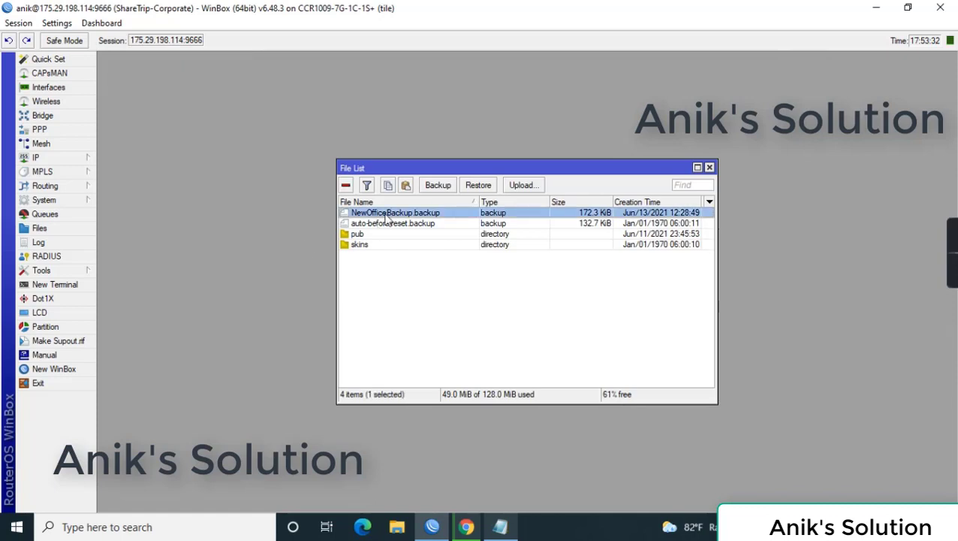
pyautogui.click(346, 185)
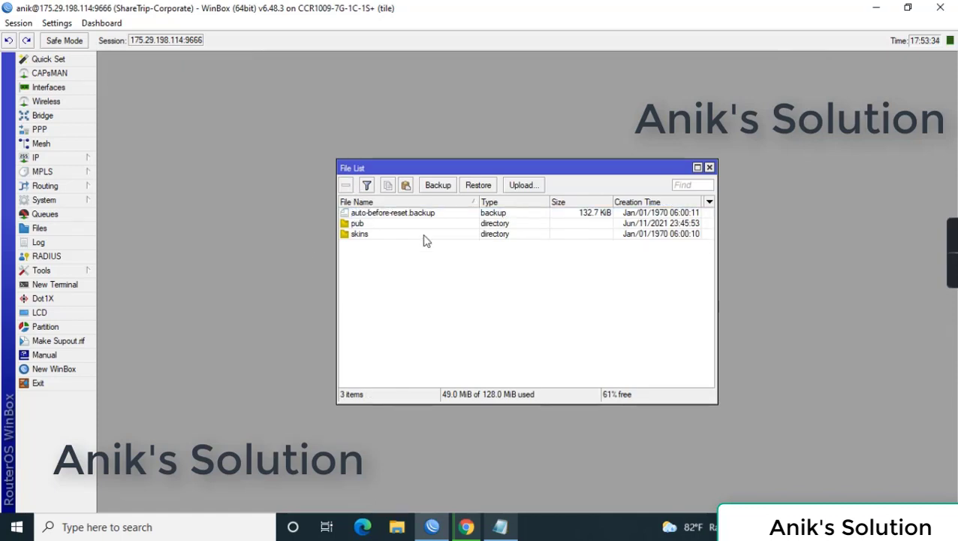
# - Create a router backup named NewOfficeBackUp, leaving the password empty and the encryption at aes-sha256
pyautogui.click(439, 187)
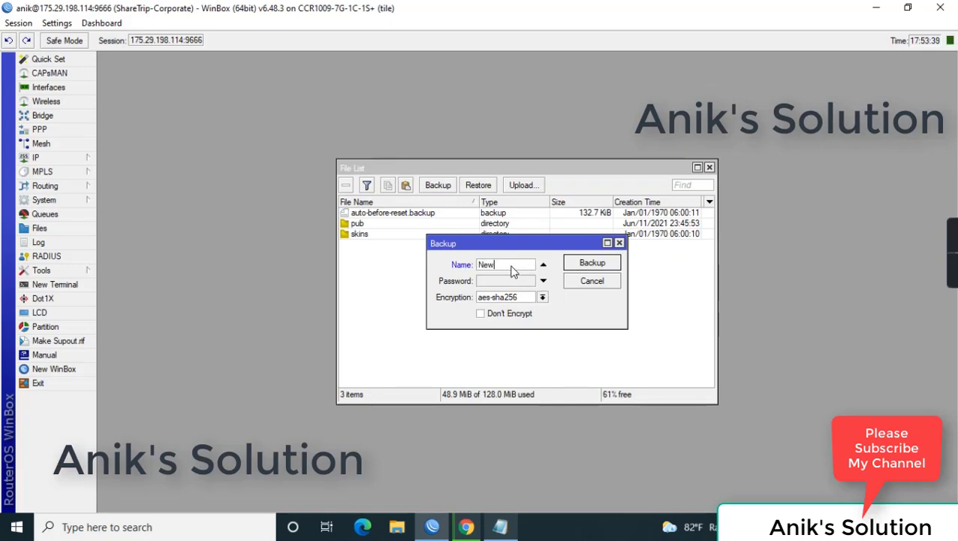
pyautogui.write('NewOfficeB')
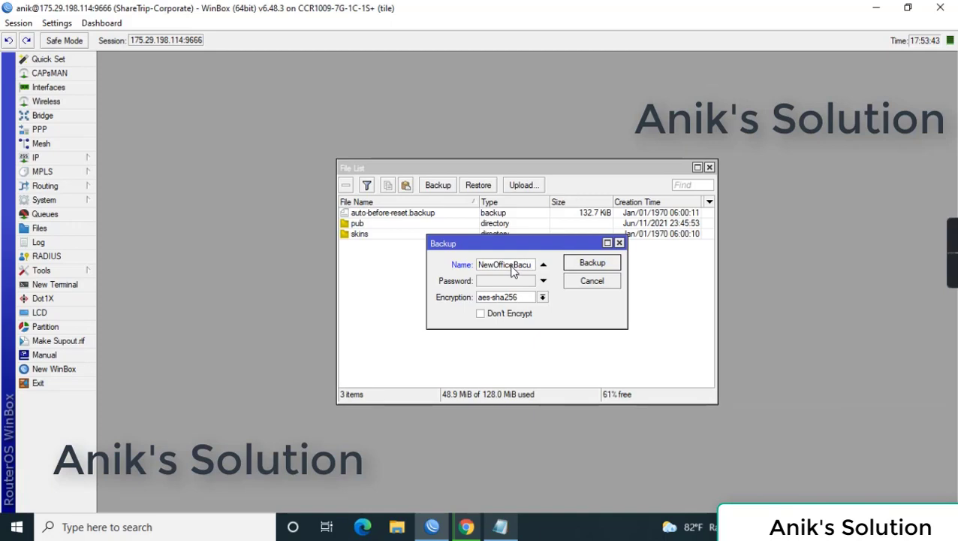
pyautogui.write('ackUp')
pyautogui.click(595, 264)
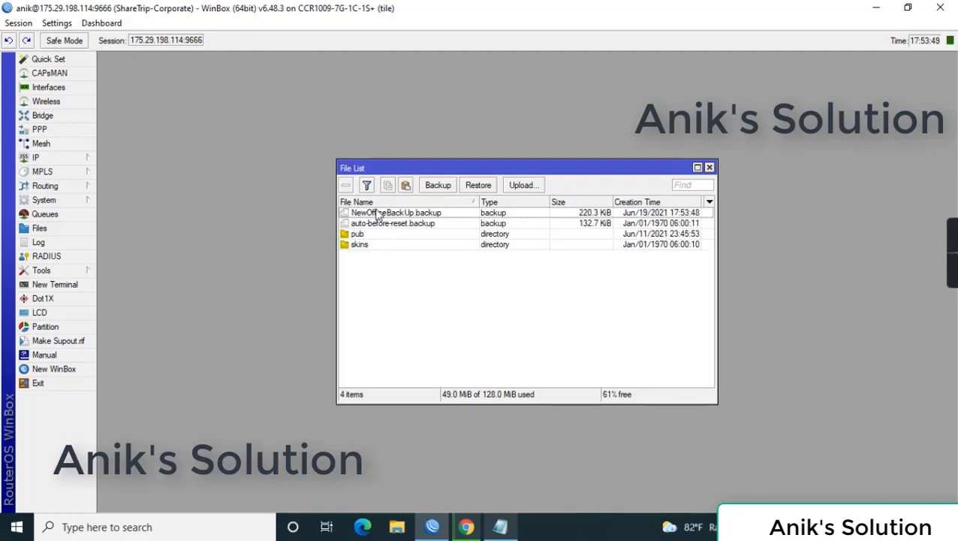
# - Restore down the WinBox window and copy NewOfficeBackUp.backup from the router's file list to the desktop, beside the Control Panel shortcut
pyautogui.click(907, 8)
pyautogui.moveTo(646, 226); pyautogui.dragTo(466, 147)
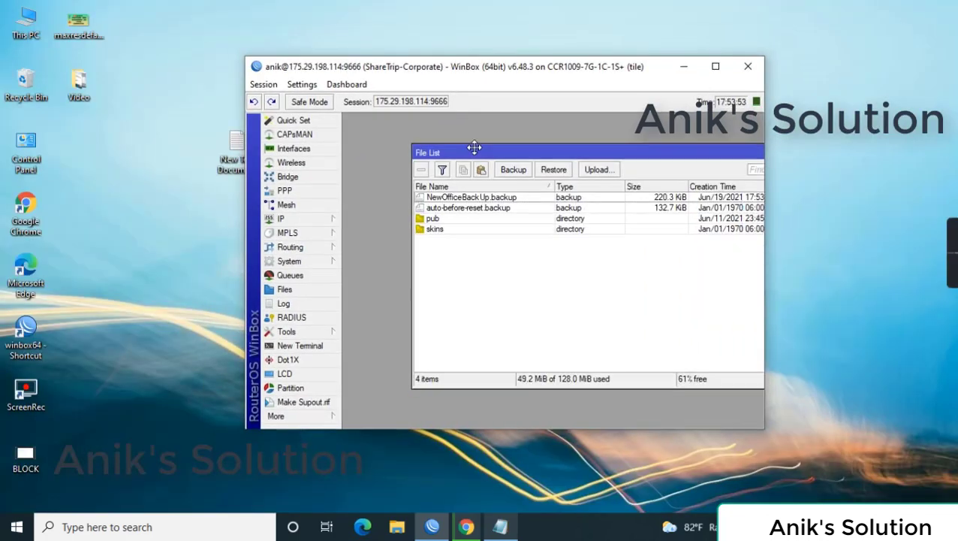
pyautogui.moveTo(467, 196); pyautogui.dragTo(127, 250)
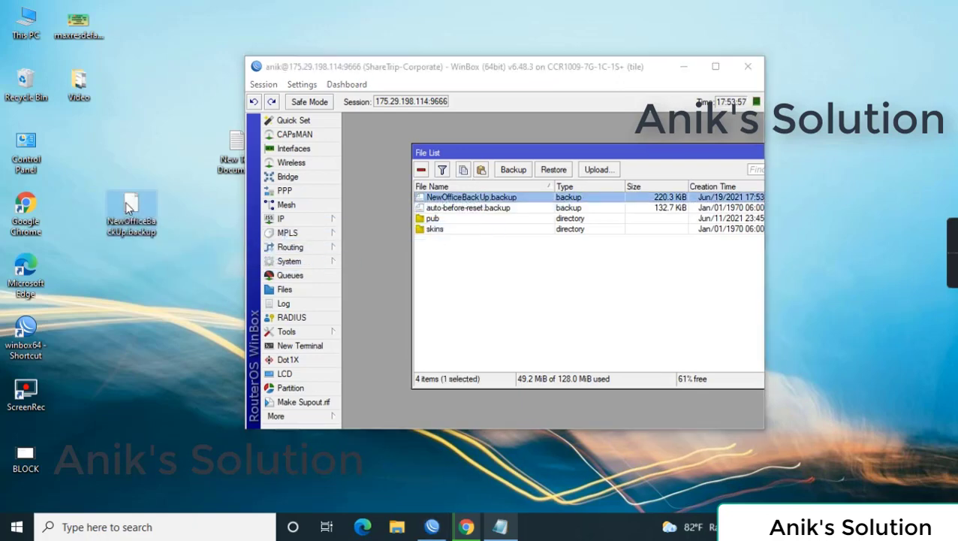
pyautogui.moveTo(124, 201); pyautogui.dragTo(81, 141)
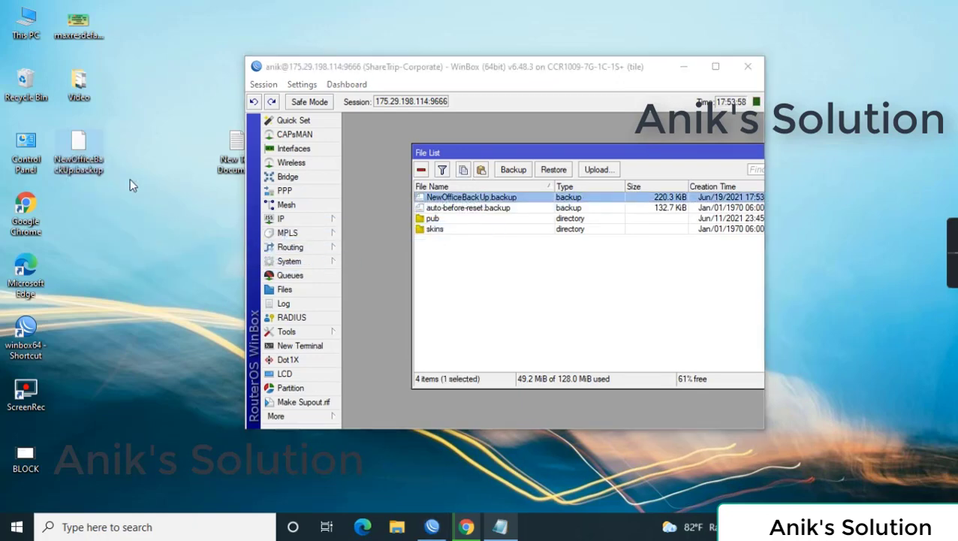
# - In the Notepad note, add "My Router BackUp complete and copy in my laptop..." below a blank line
pyautogui.click(488, 529)
pyautogui.press('Return')
pyautogui.write('My ')
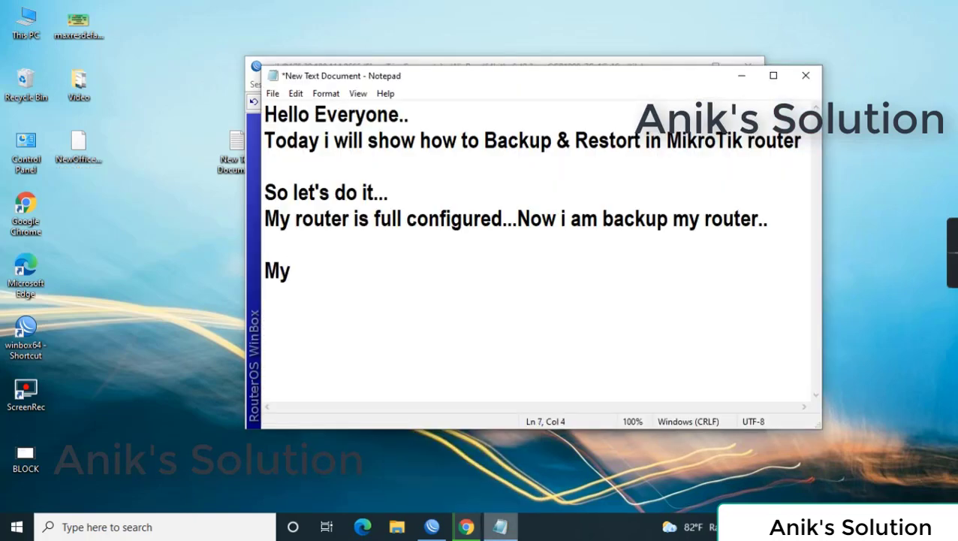
pyautogui.write('Route')
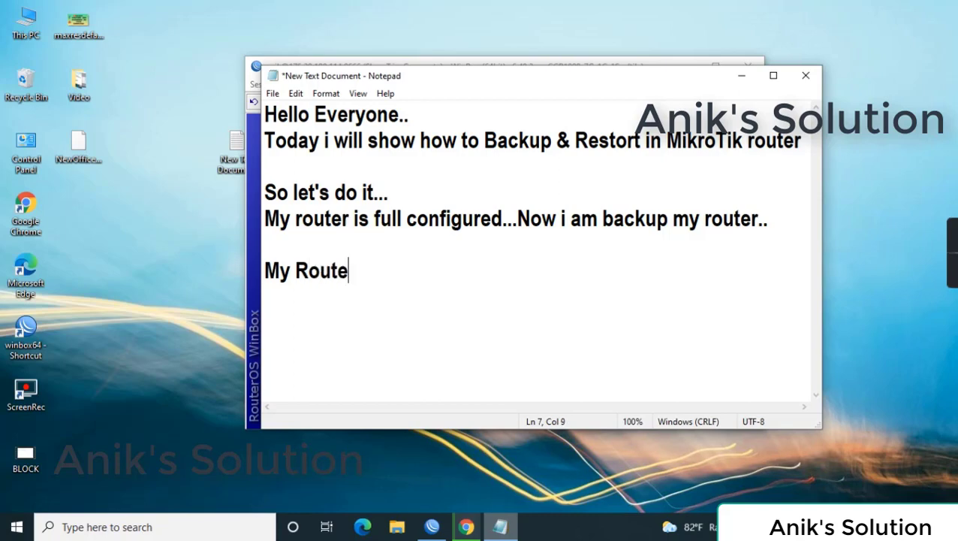
pyautogui.write('r Back')
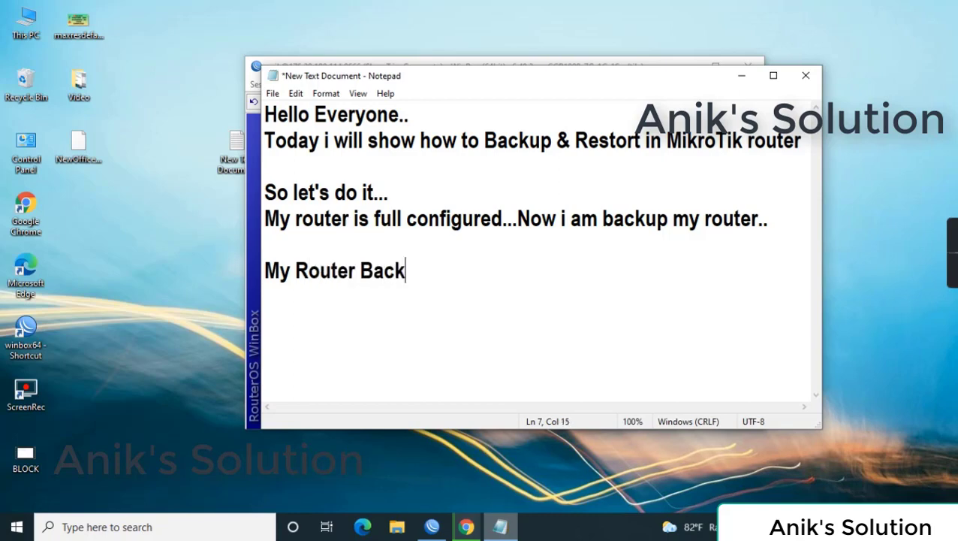
pyautogui.write('Up complet')
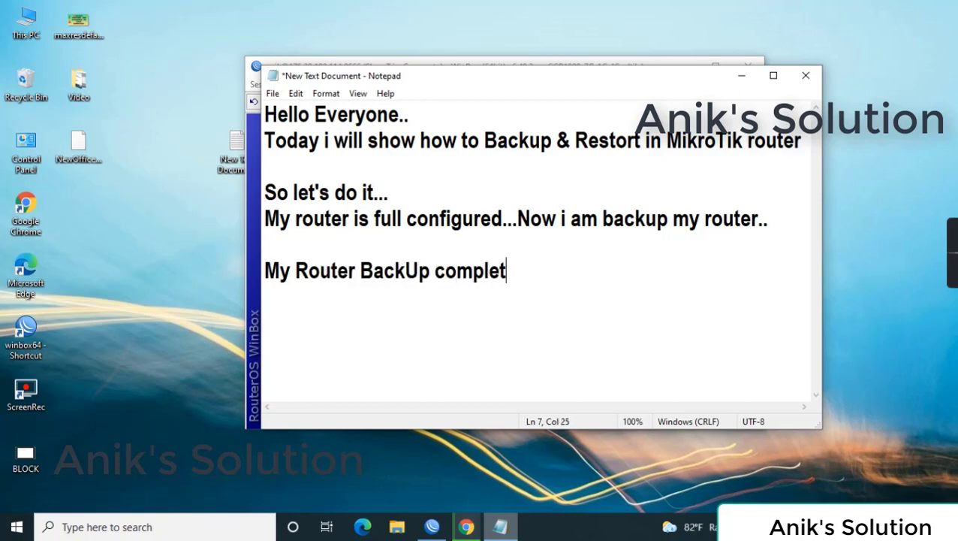
pyautogui.write('e and ')
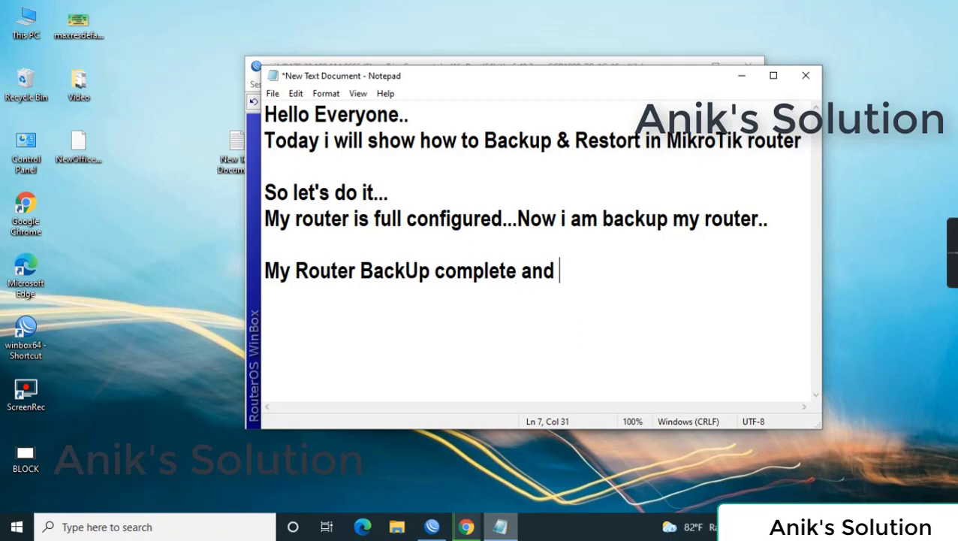
pyautogui.write('copy ')
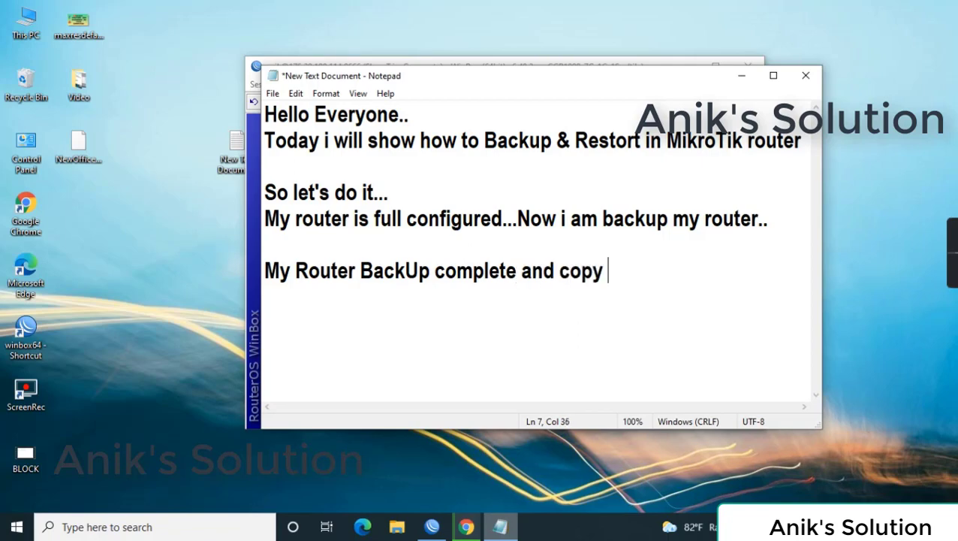
pyautogui.write('in my l')
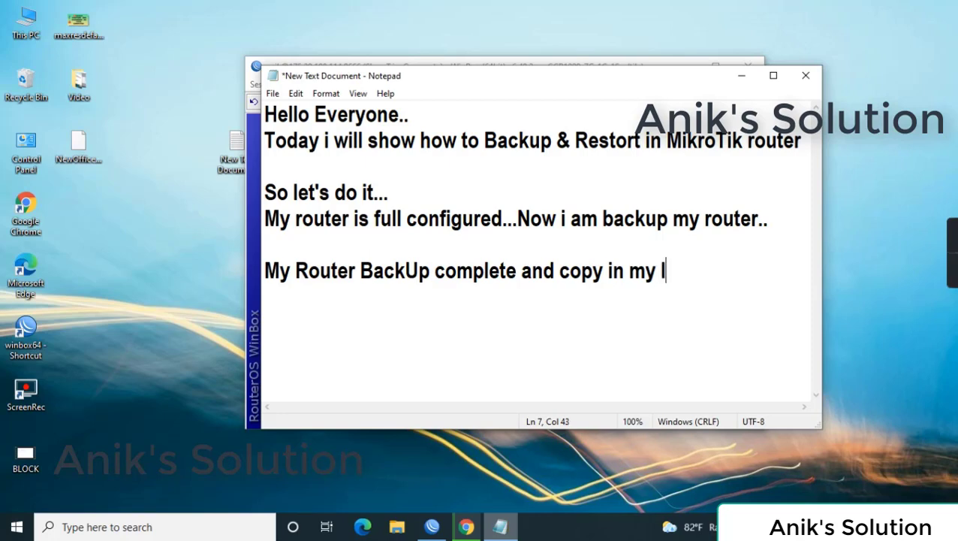
pyautogui.write('aptop...  ')
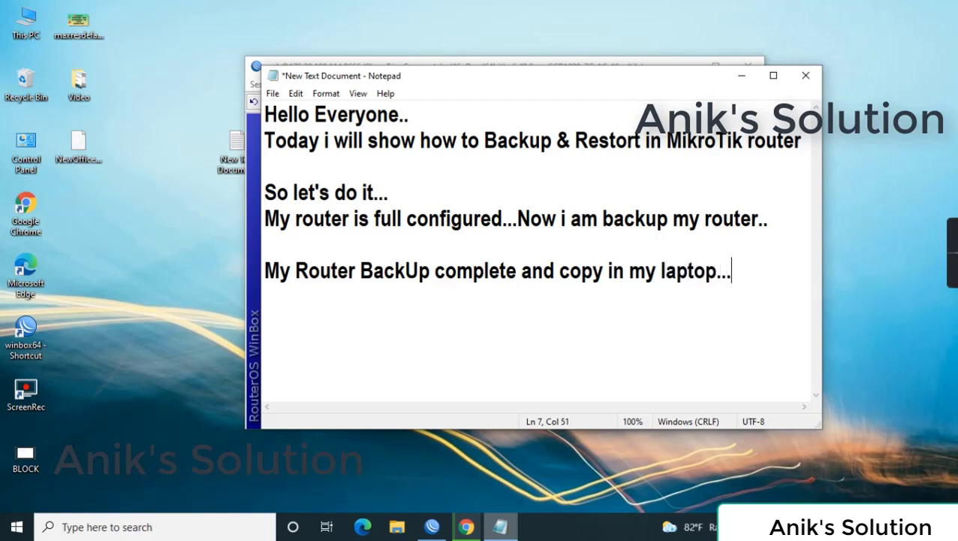
# - In the Notepad note, add "Now i am restort my backup router...." below a blank line, followed by another blank line
pyautogui.write('Now ')
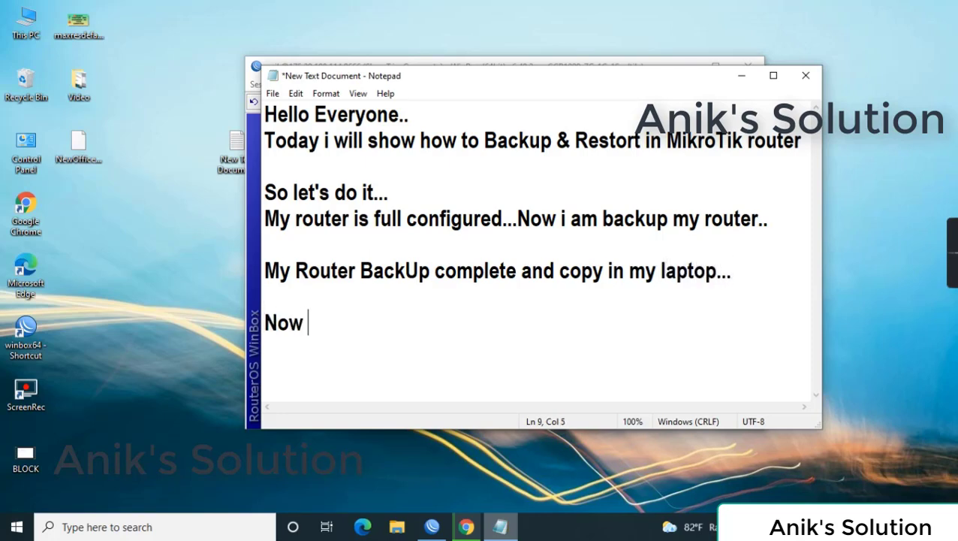
pyautogui.write('i am r')
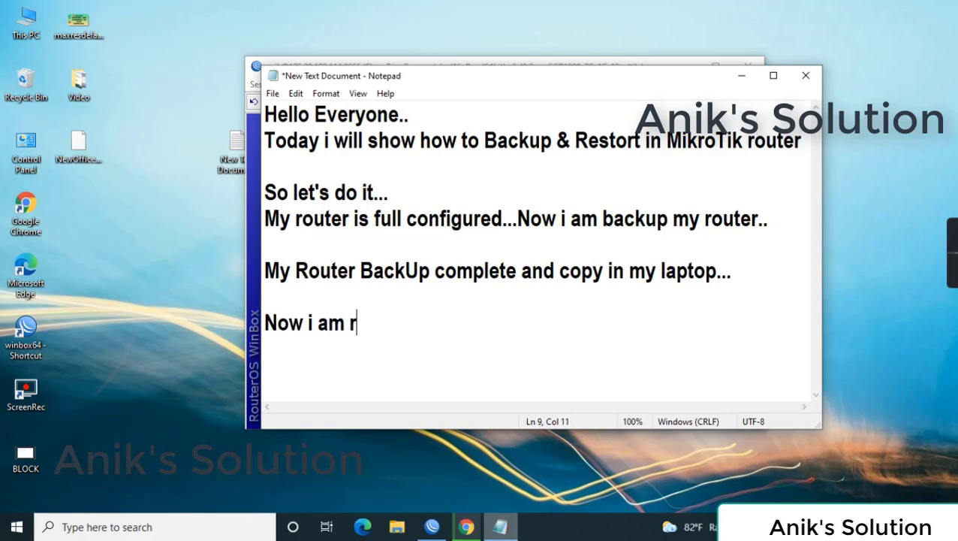
pyautogui.write('esto')
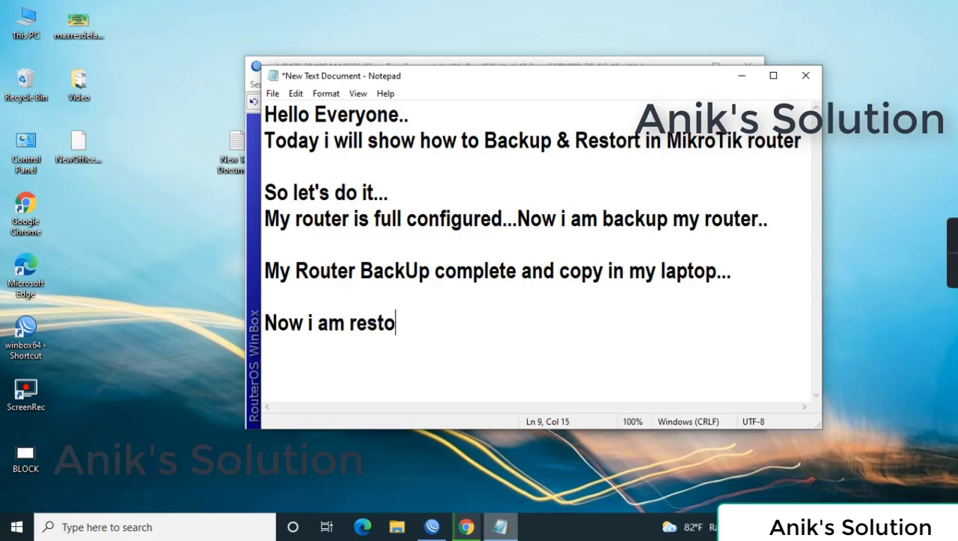
pyautogui.write('rt my')
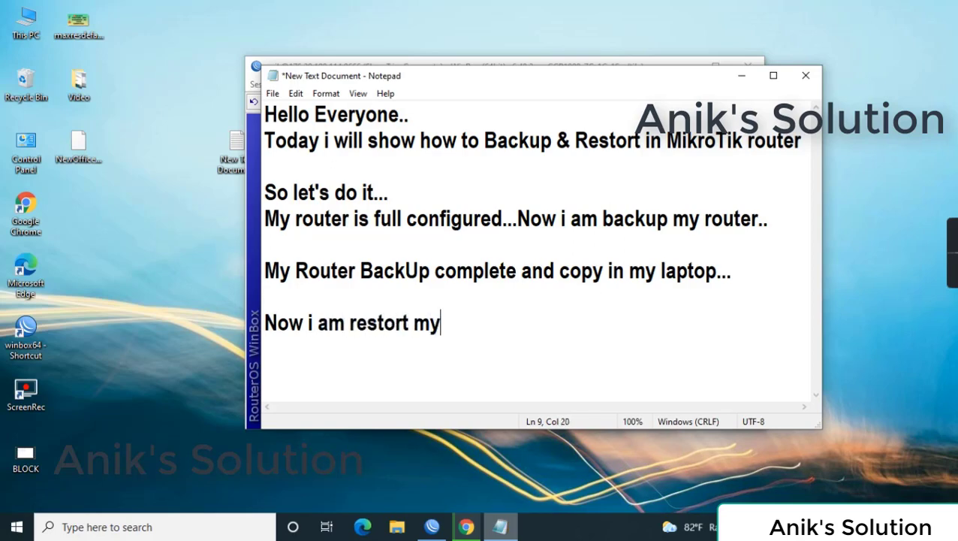
pyautogui.write(' backup router....')
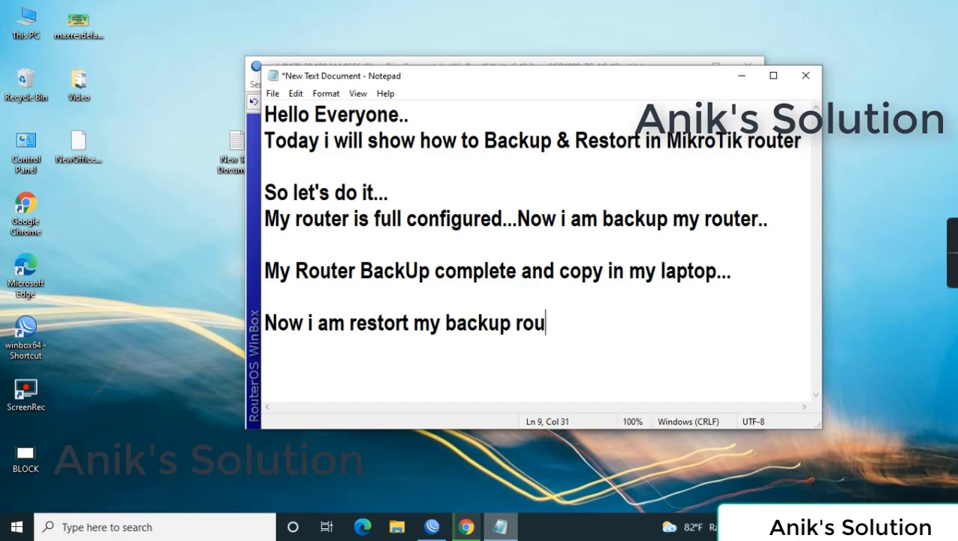
pyautogui.press('Return')
pyautogui.press('Return')
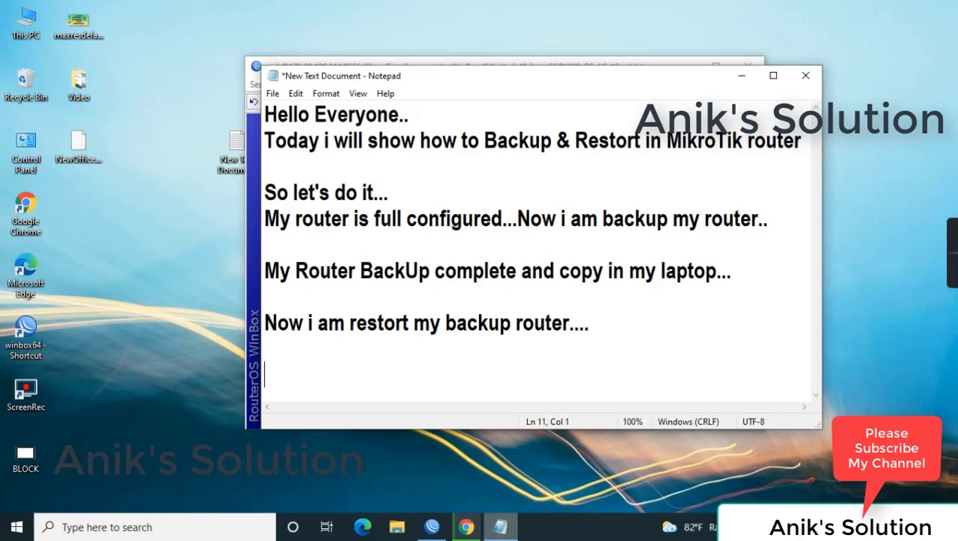
# - Switch to WinBox and upload NewOfficeBackUp.backup from the desktop to the router's file list
pyautogui.click(431, 527)
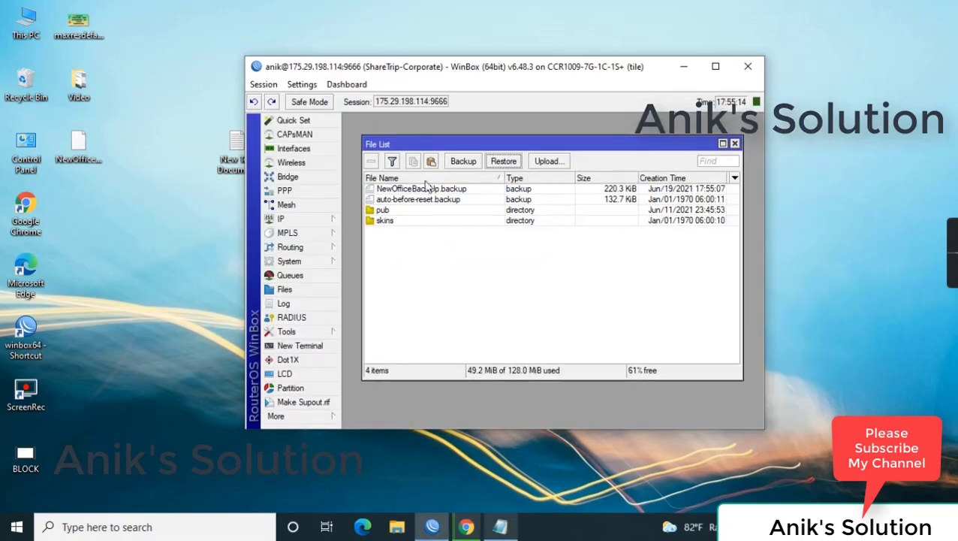
pyautogui.click(546, 161)
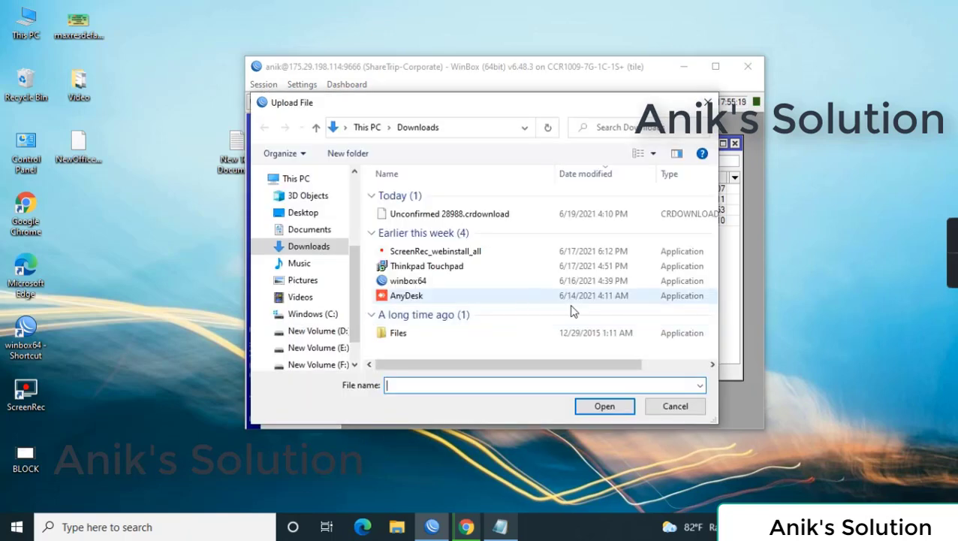
pyautogui.click(308, 213)
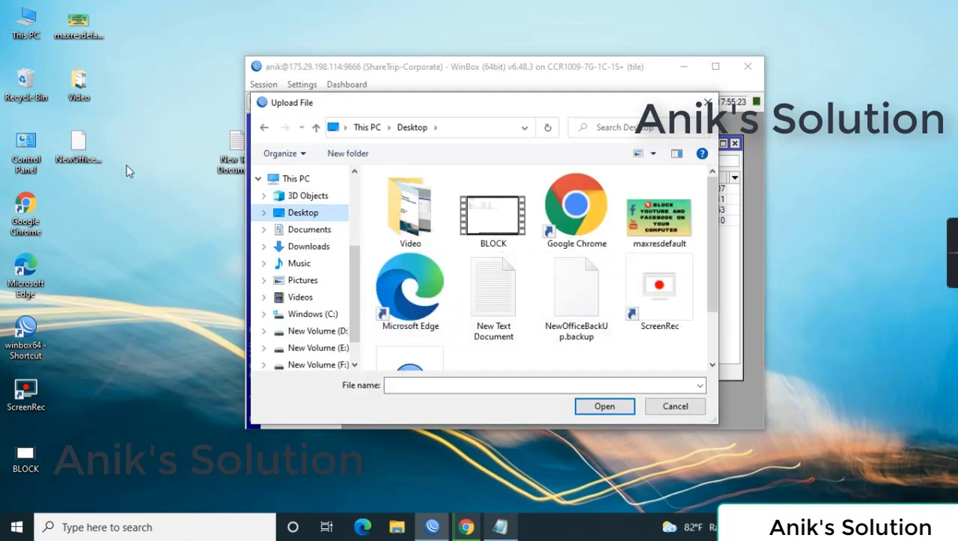
pyautogui.click(89, 148)
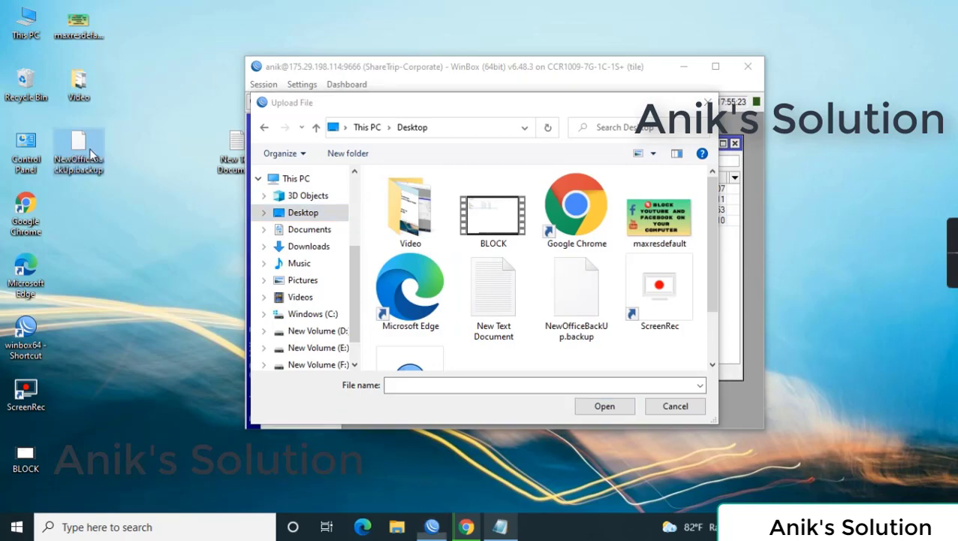
pyautogui.click(581, 300)
pyautogui.click(604, 406)
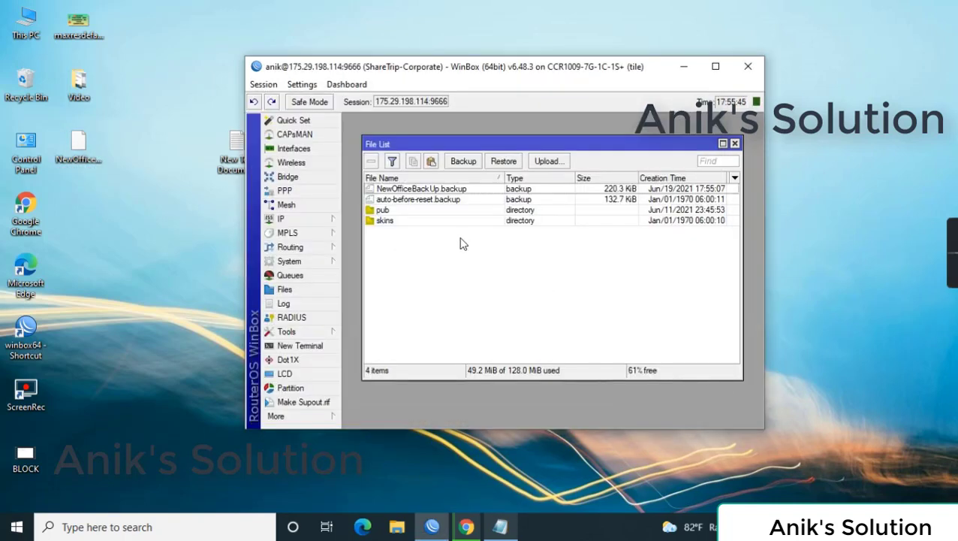
# - Delete NewOfficeBackUp2.backup from the router's files and close the file list
pyautogui.click(418, 199)
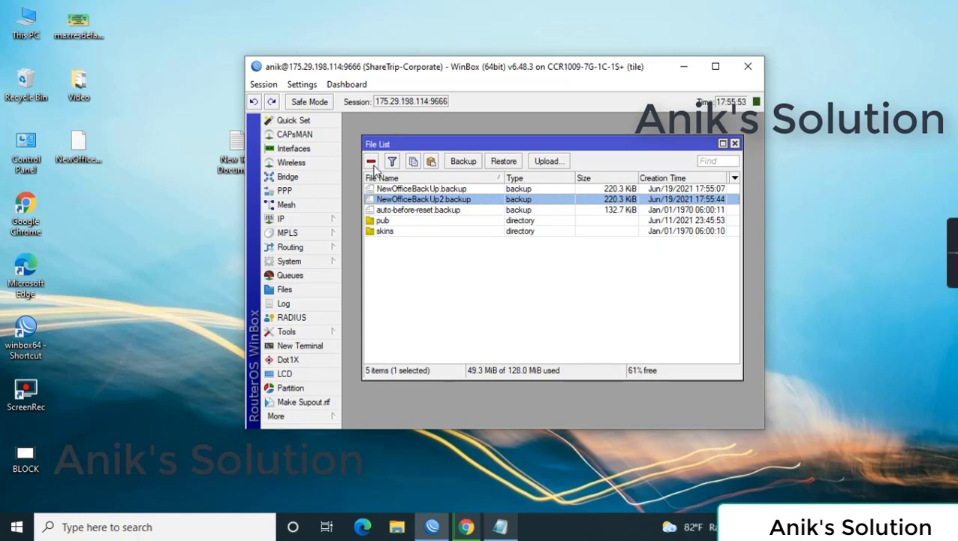
pyautogui.press('Delete')
pyautogui.click(735, 144)
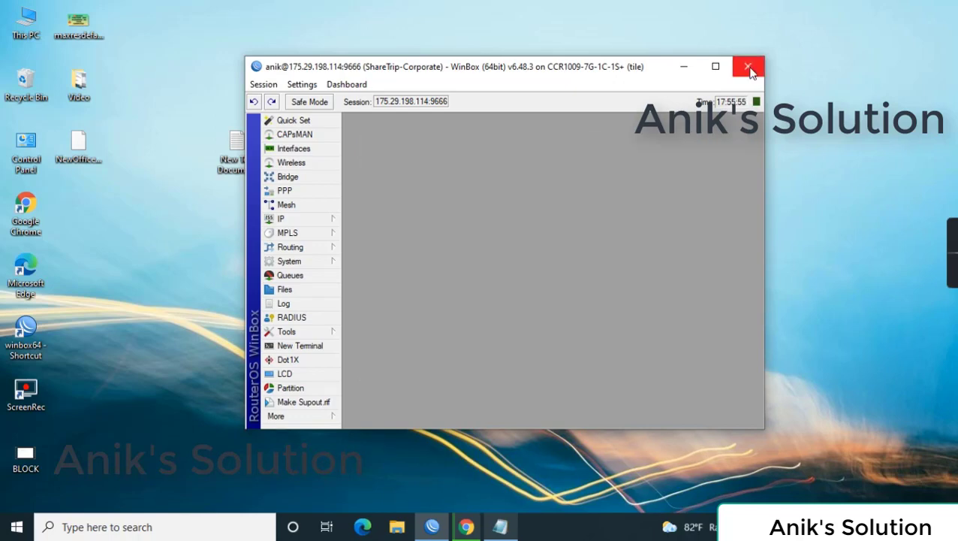
# - Display all interfaces in the router's interface list, and close the WinBox session
pyautogui.click(304, 150)
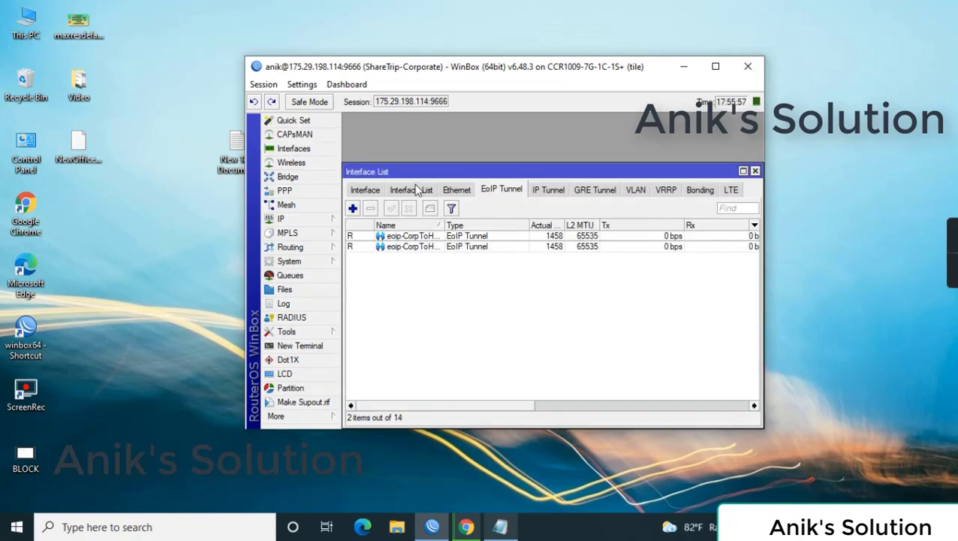
pyautogui.click(365, 190)
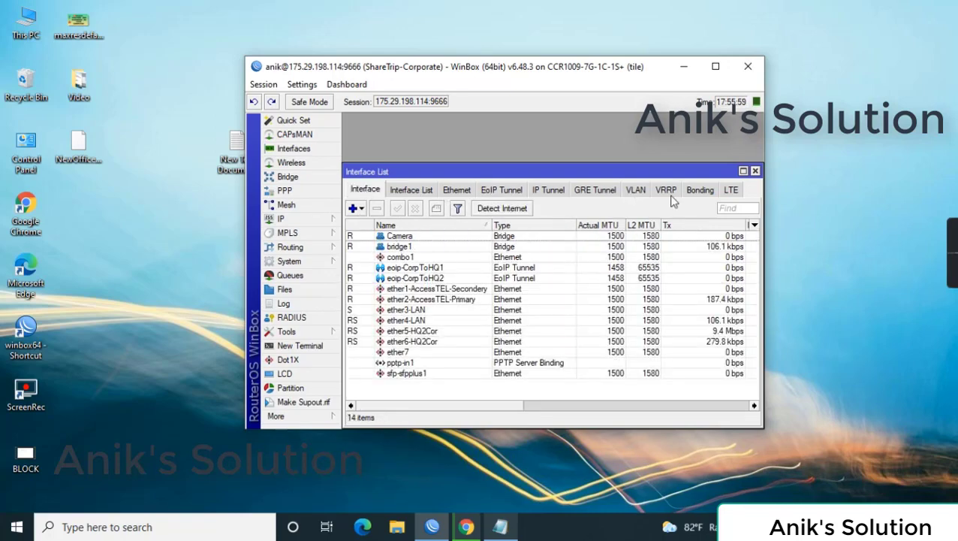
pyautogui.click(747, 66)
# - Switch to the Notepad note and add the line "U can upload your backup file and click this file and restort this file..."
pyautogui.click(499, 526)
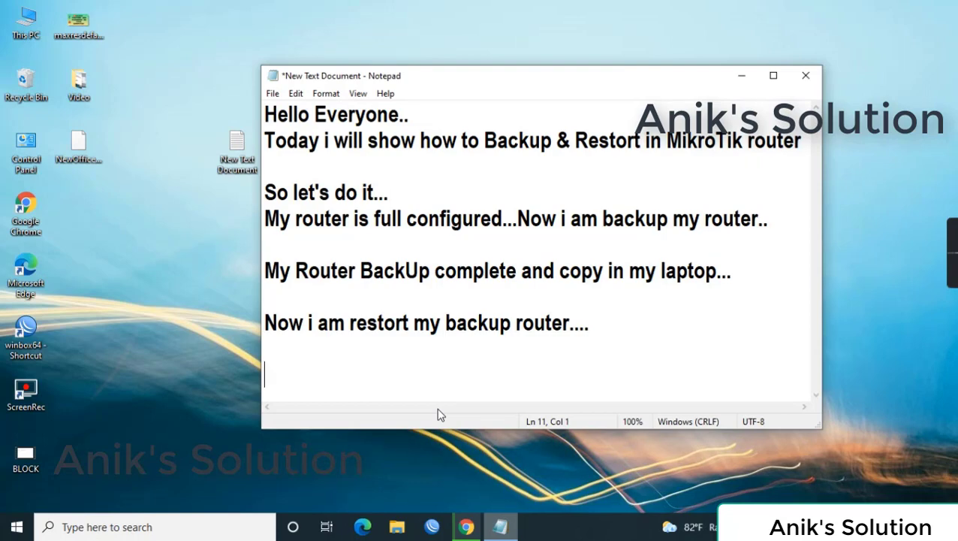
pyautogui.write('U can ')
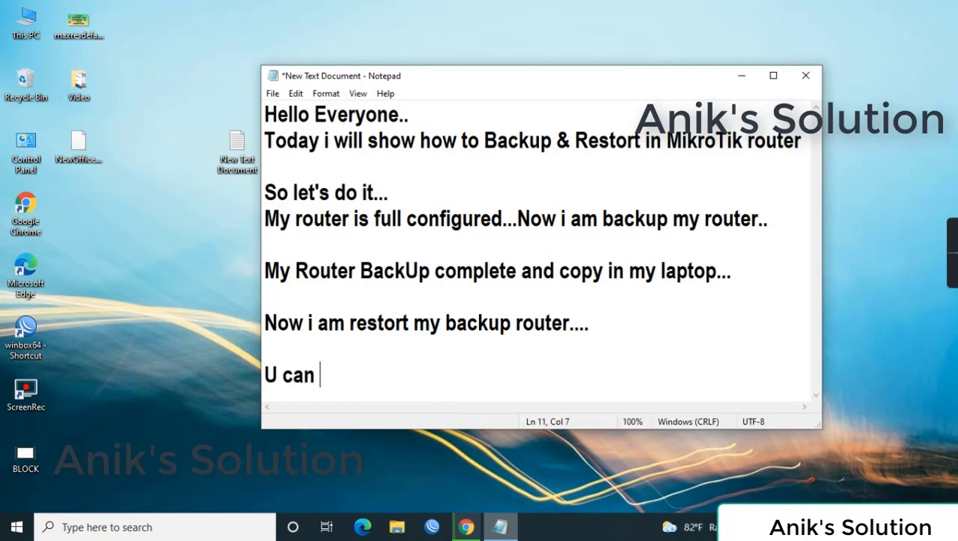
pyautogui.write('upload')
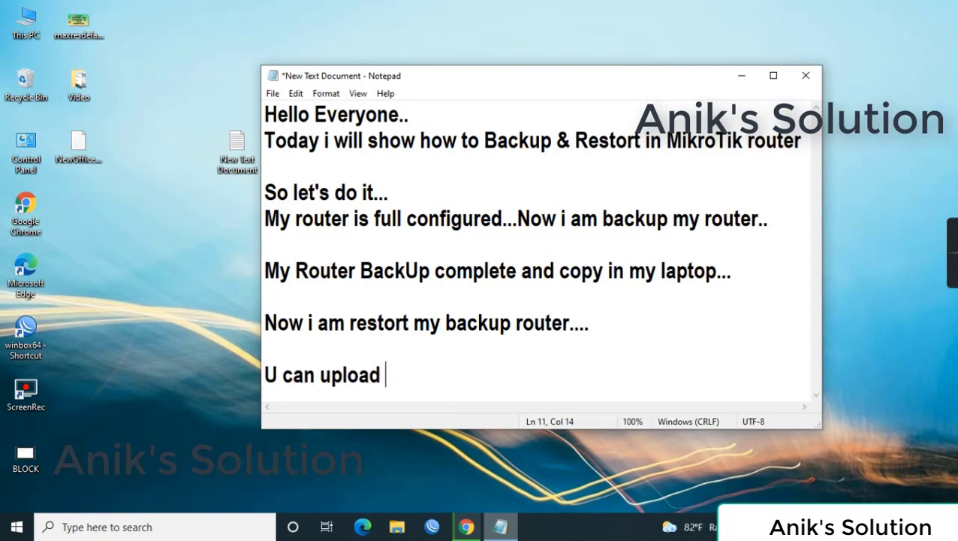
pyautogui.write(' you')
pyautogui.press('BackSpace')
pyautogui.write('r bac')
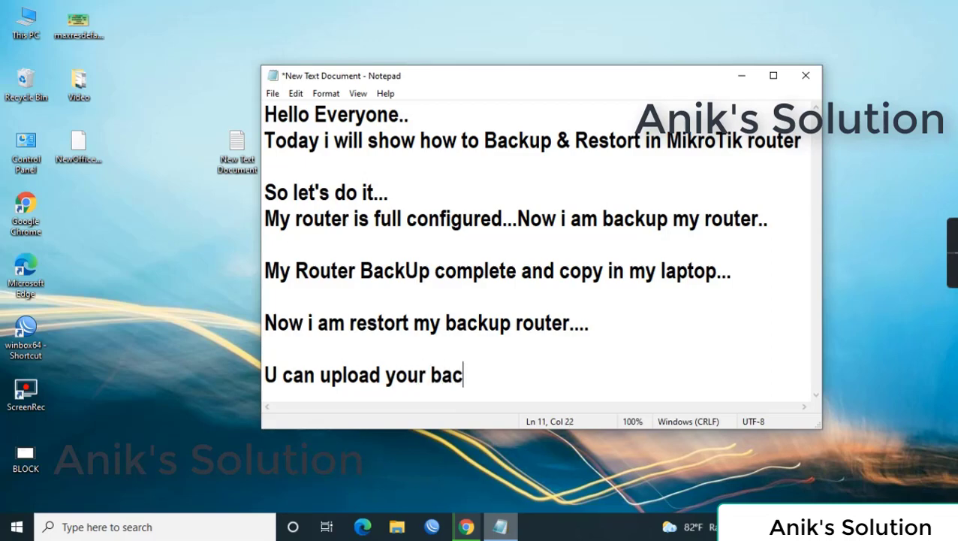
pyautogui.write('kup fi')
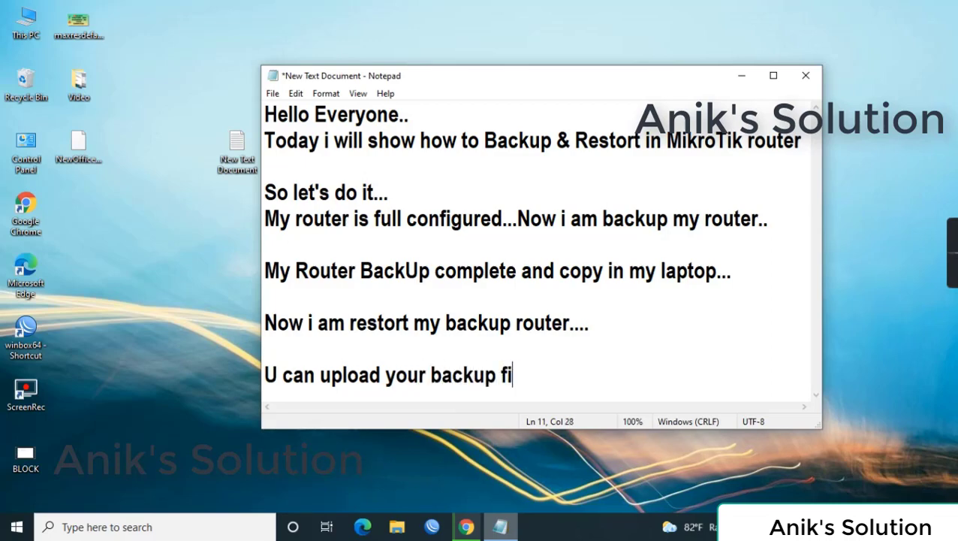
pyautogui.write('le and ')
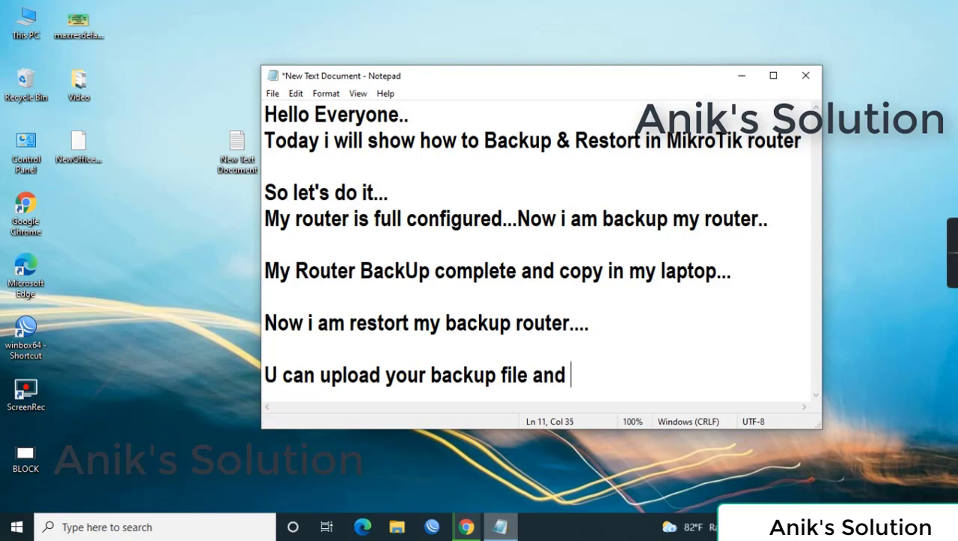
pyautogui.write('click th')
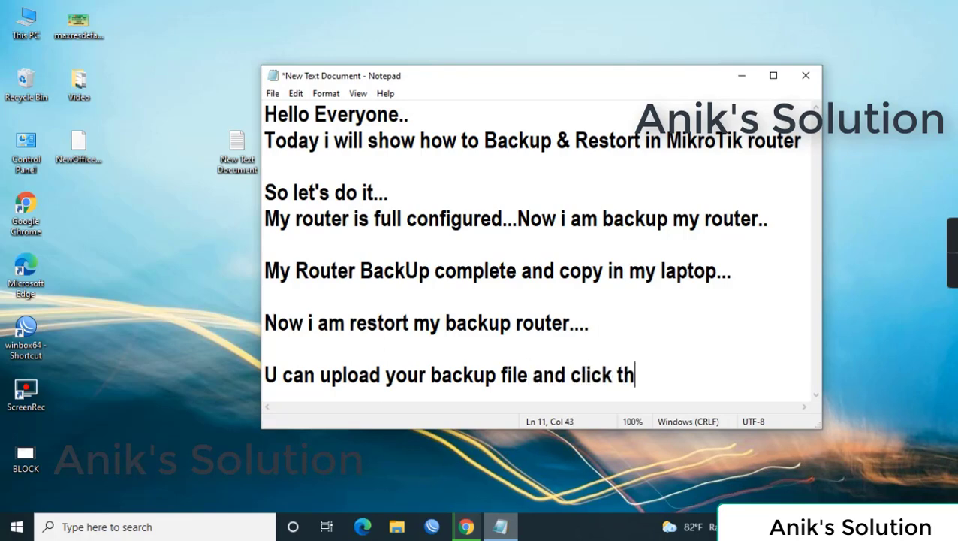
pyautogui.write('is file an')
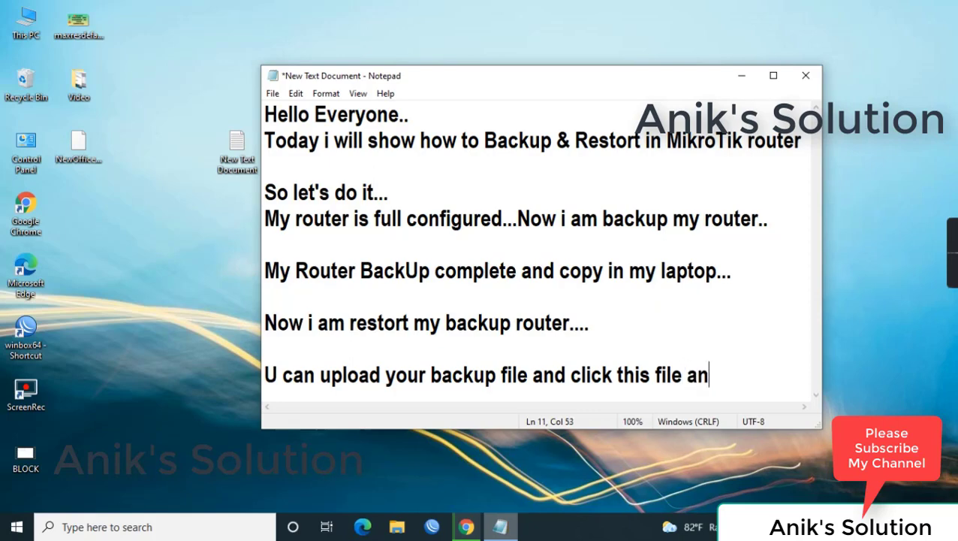
pyautogui.write('d ')
pyautogui.write('re')
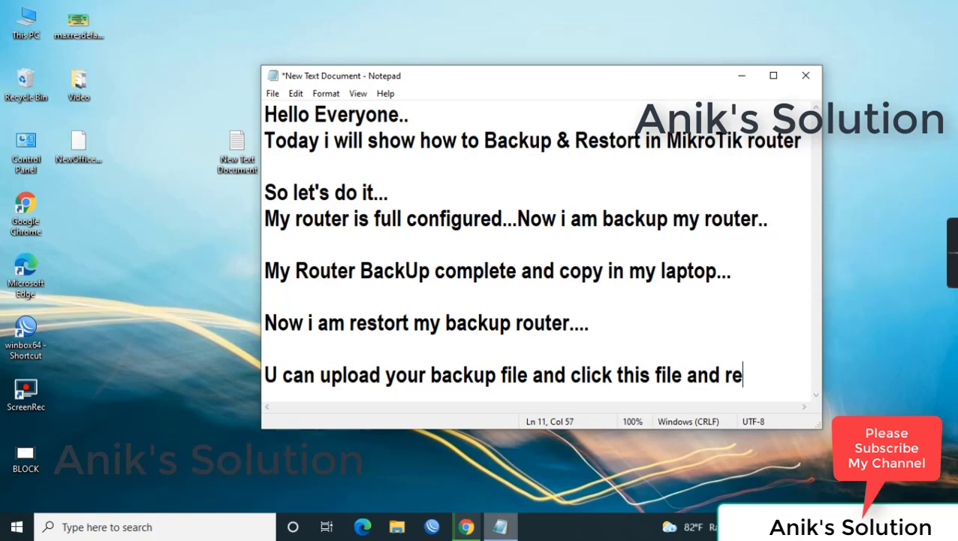
pyautogui.write('stort t')
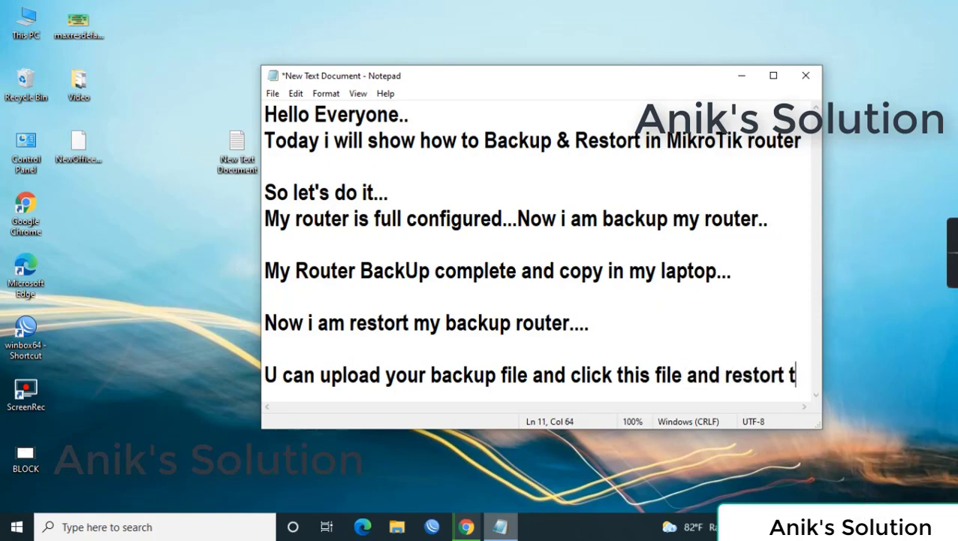
pyautogui.write('his file...')
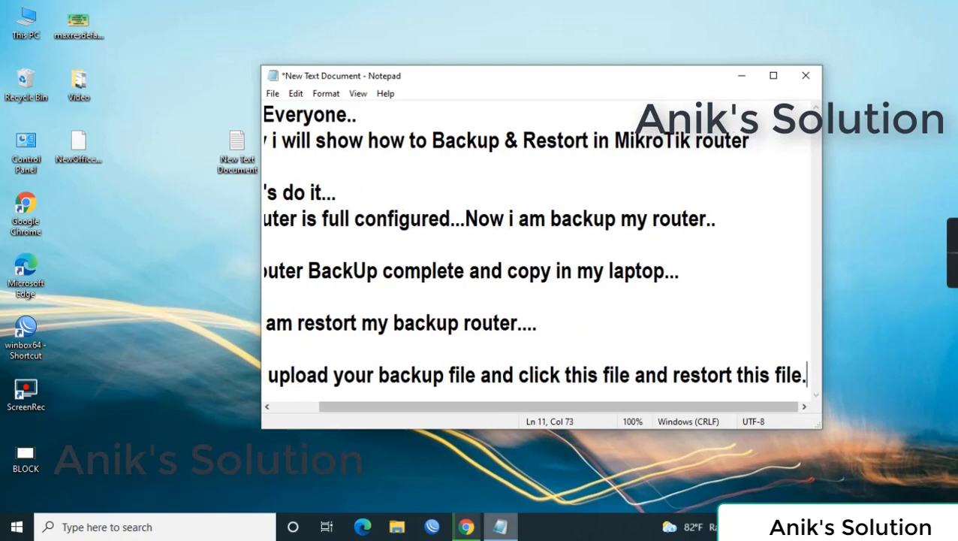
# - Add the line "Your backup restort sucessfully..." to the note below a blank line
pyautogui.press('Return')
pyautogui.press('Return')
pyautogui.write('T')
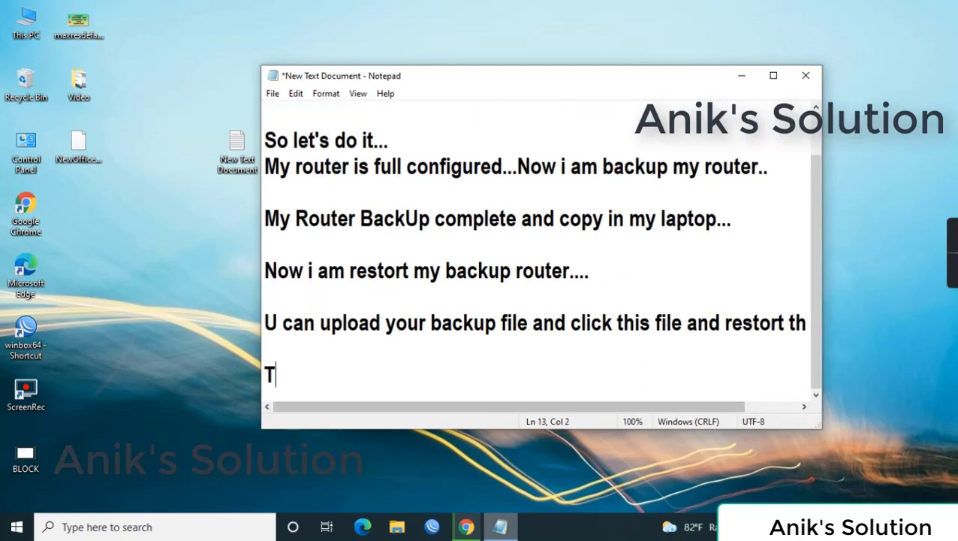
pyautogui.press('BackSpace')
pyautogui.write('Your ')
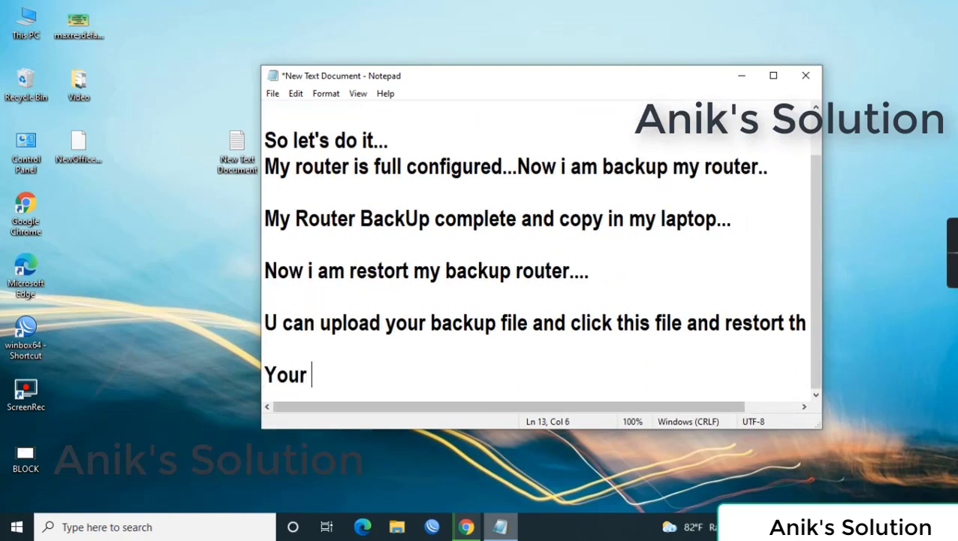
pyautogui.write('backup')
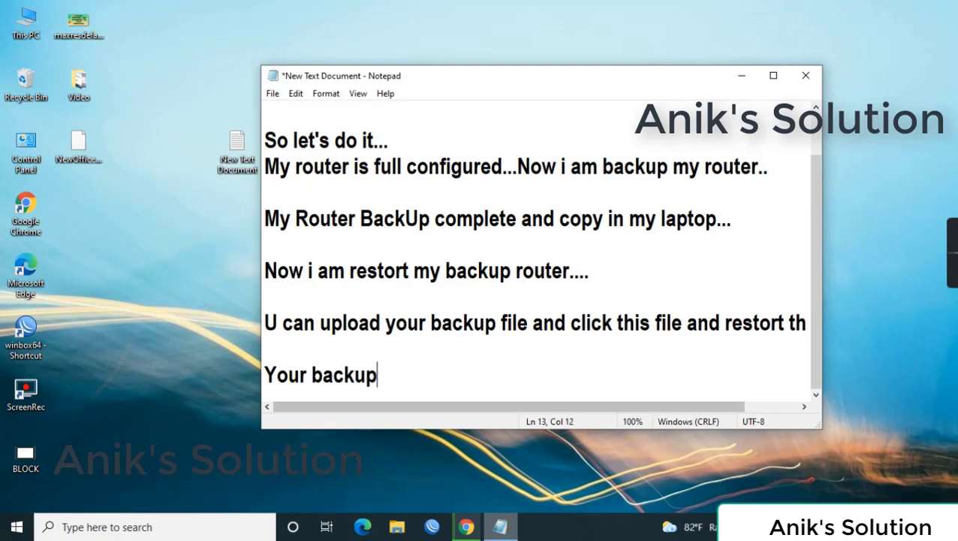
pyautogui.write(' res')
pyautogui.press('BackSpace')
pyautogui.write('restort ')
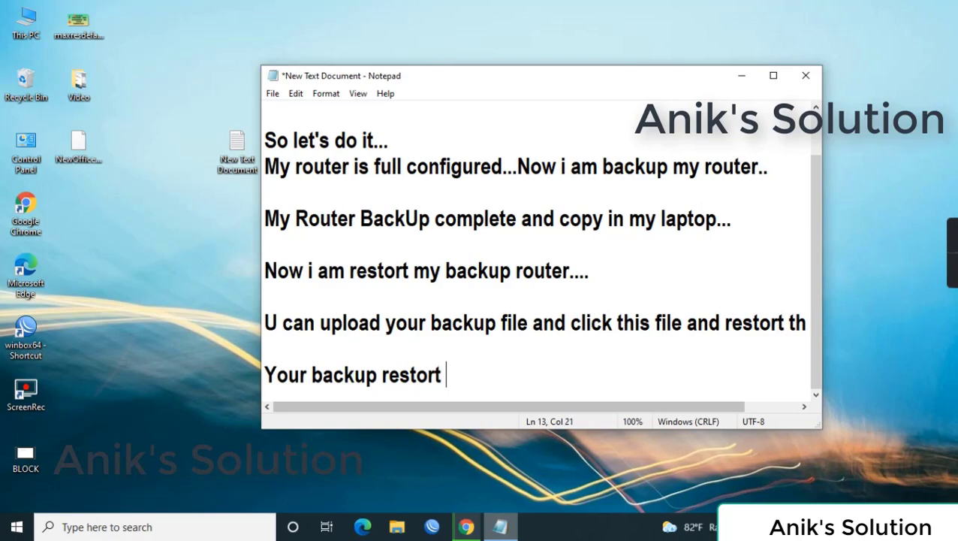
pyautogui.write('sucessf')
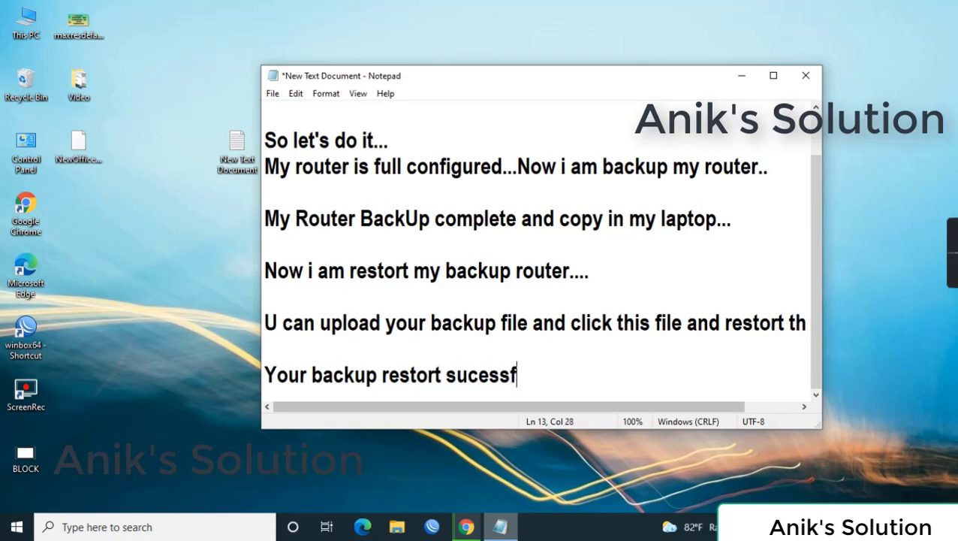
pyautogui.write('ully')
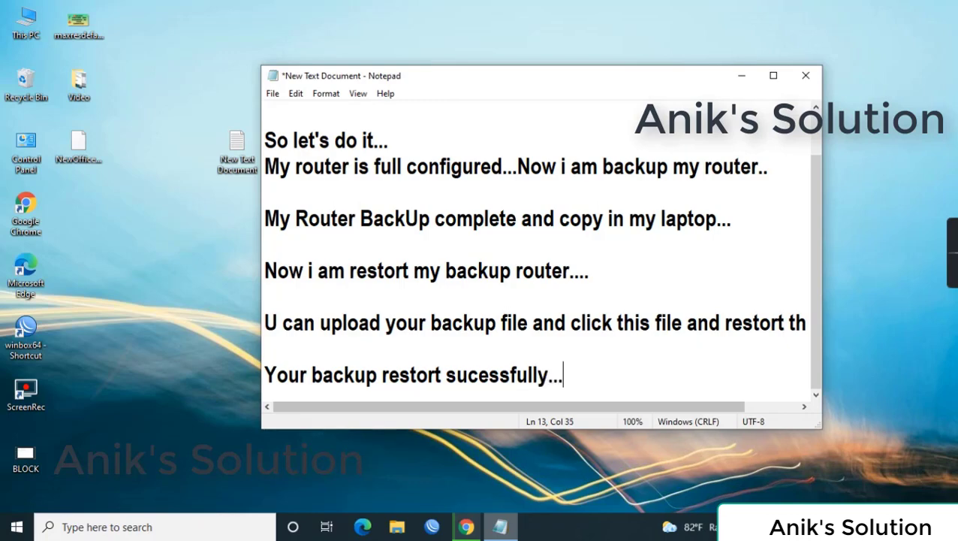
pyautogui.write('...')
# - Add the closing line "Thanks for watching this vide" to the note below a blank line
pyautogui.press('Return')
pyautogui.press('Return')
pyautogui.write('Thanks')
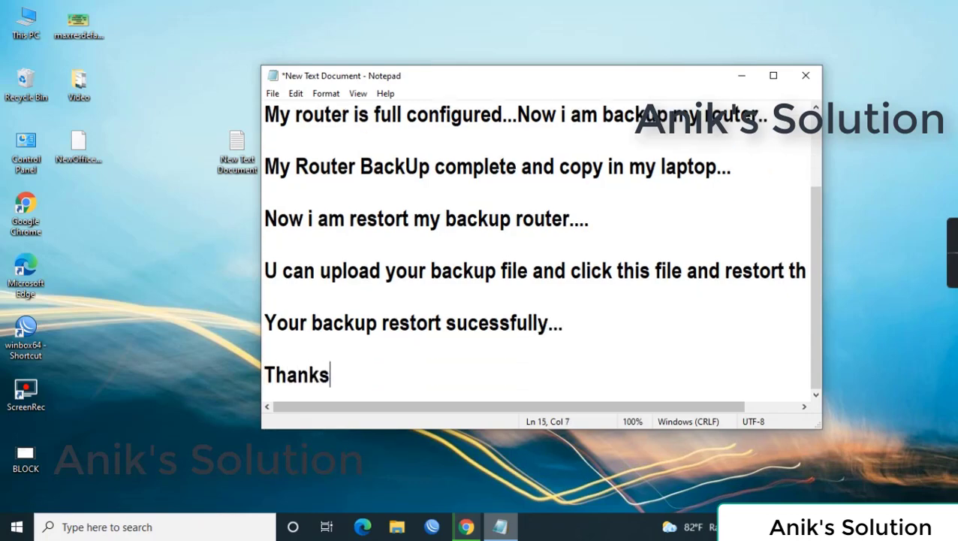
pyautogui.write(' for watchin')
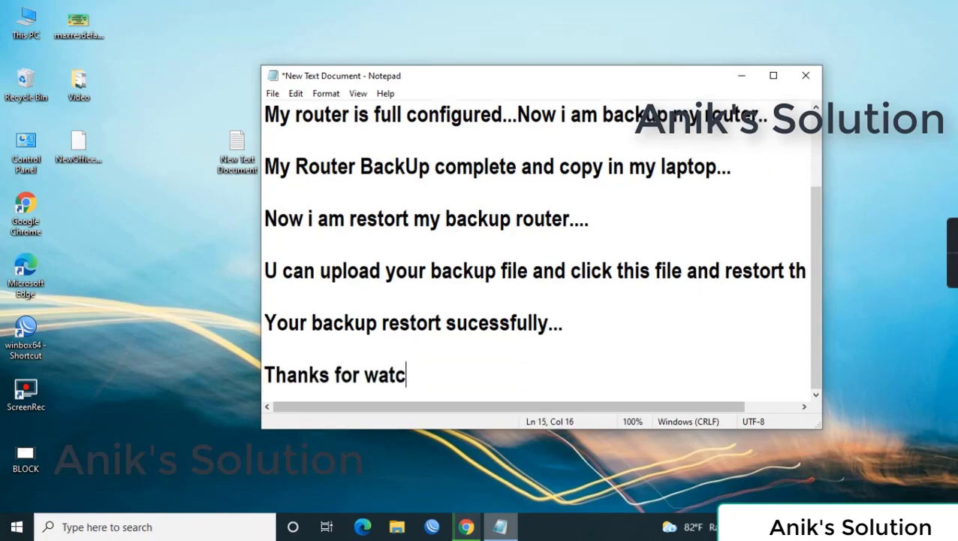
pyautogui.write('g this vide')
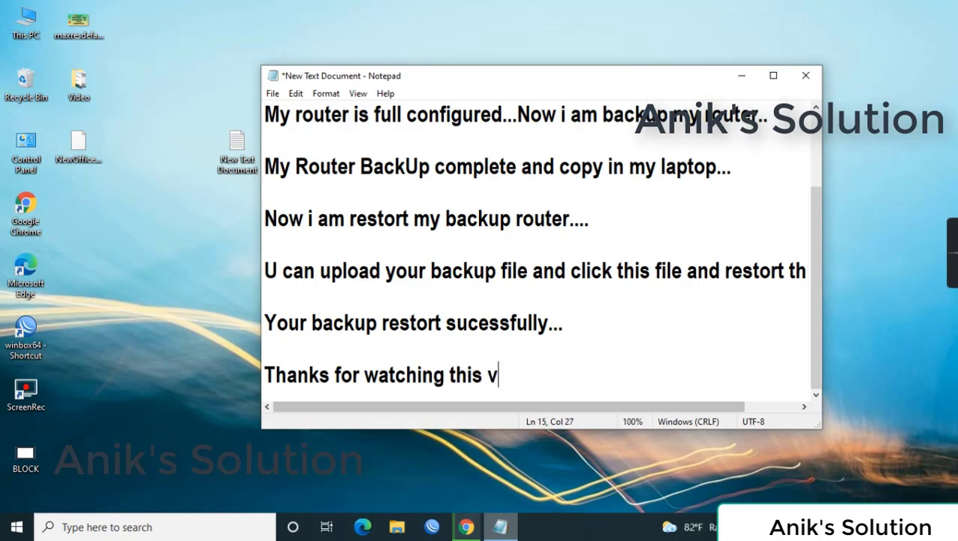